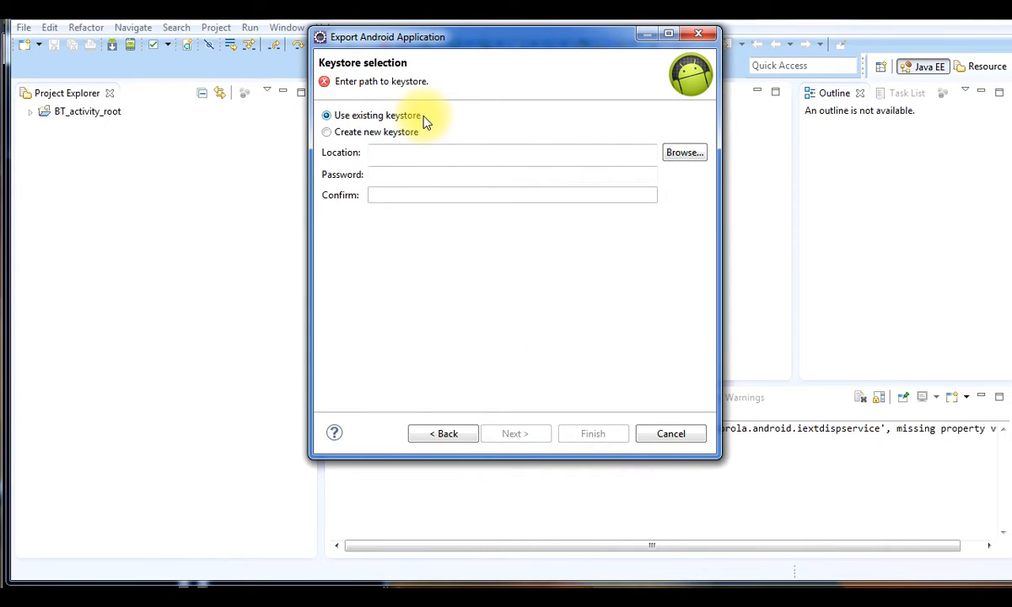
# Point the export's keystore to debug.keystore in the user's C: .android folder
pyautogui.click(679, 154)
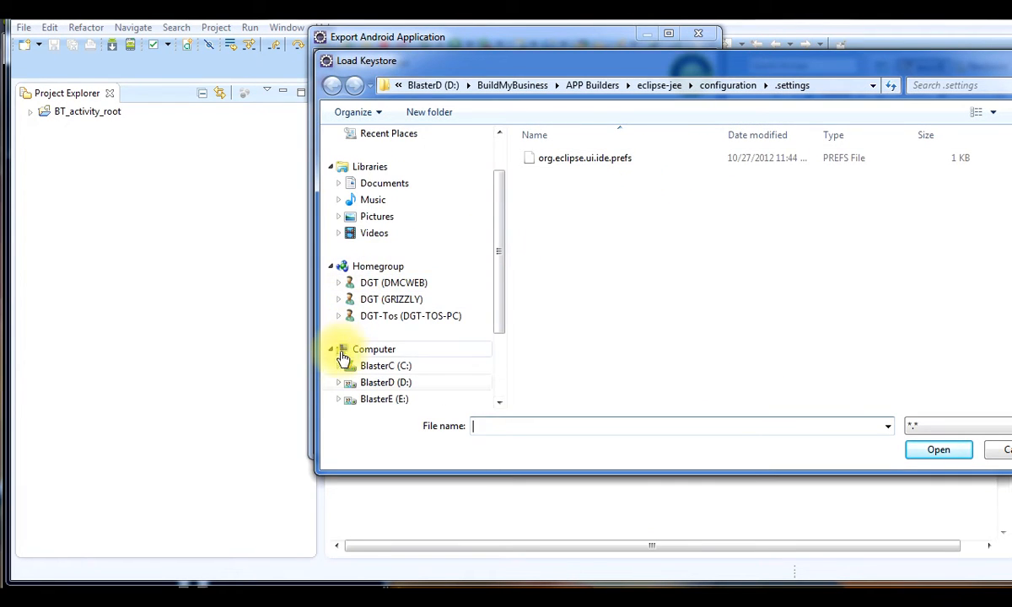
pyautogui.click(339, 365)
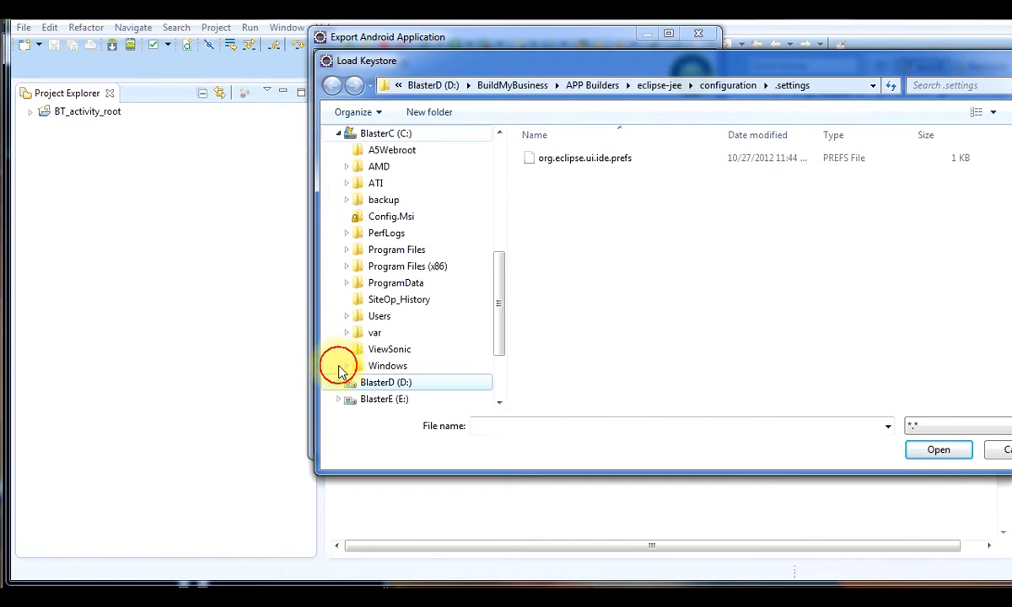
pyautogui.click(346, 319)
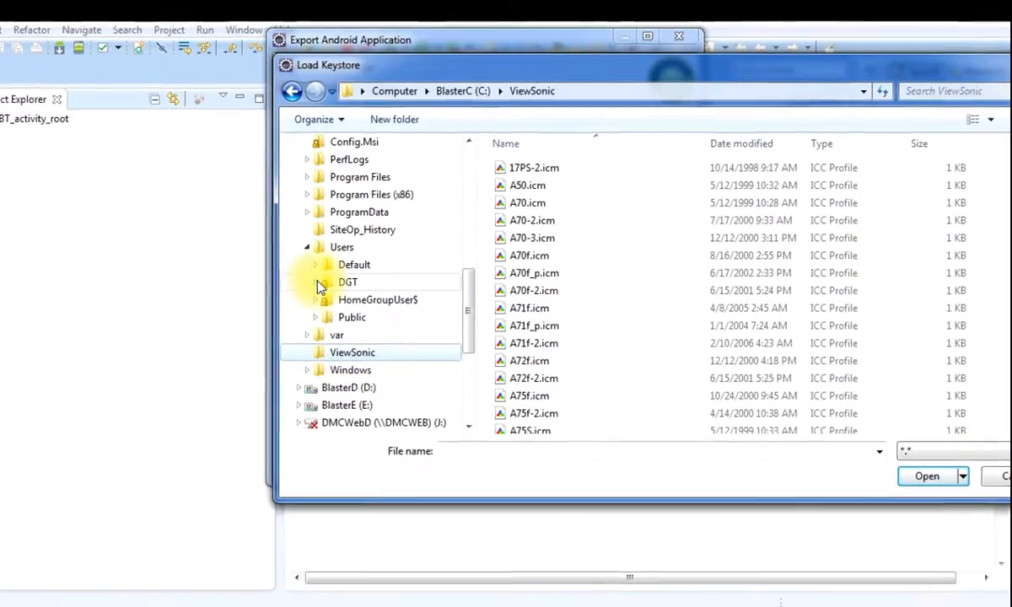
pyautogui.click(319, 287)
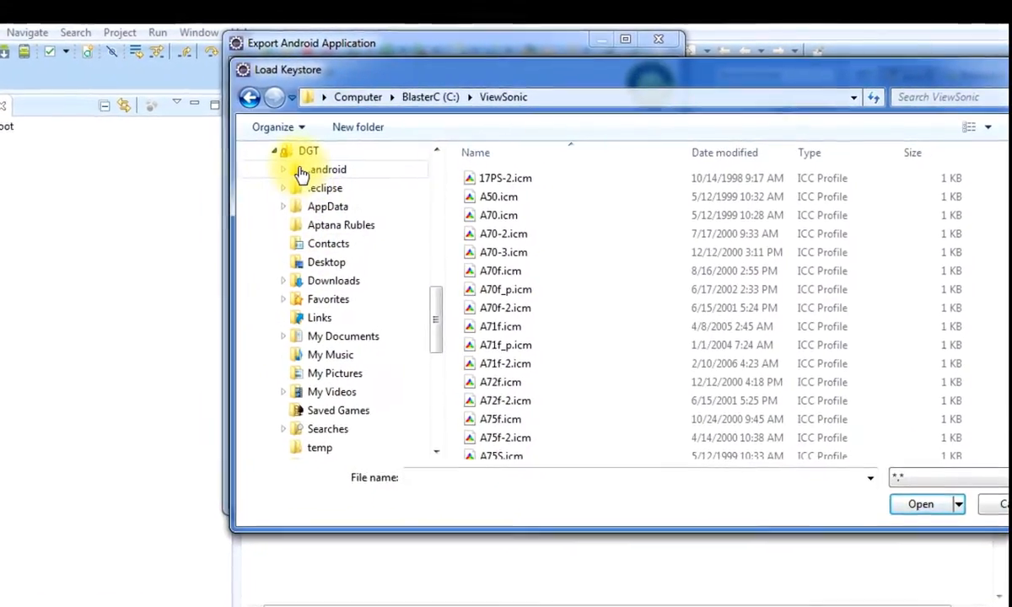
pyautogui.click(302, 173)
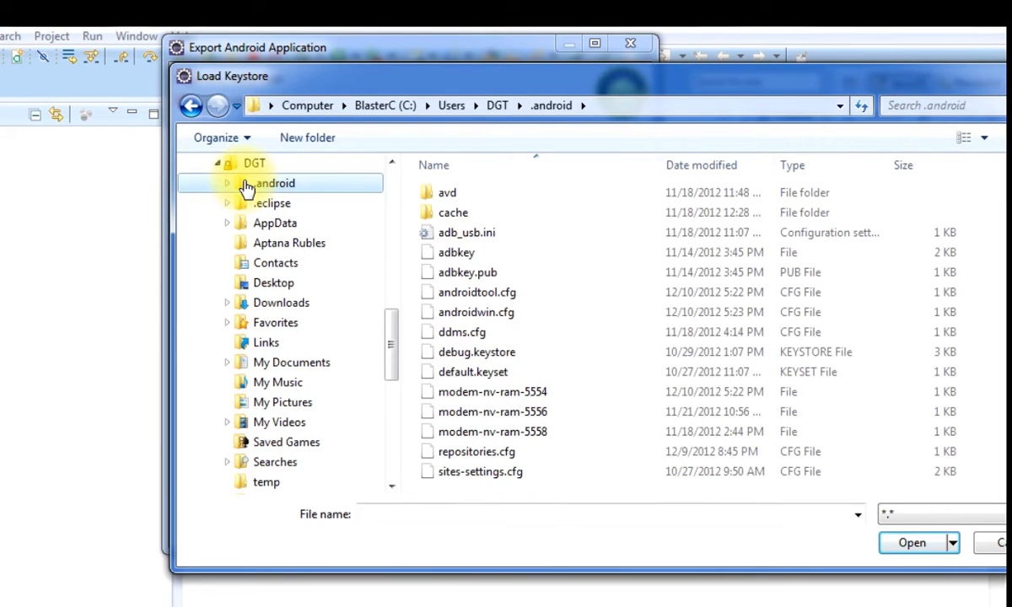
pyautogui.click(508, 354)
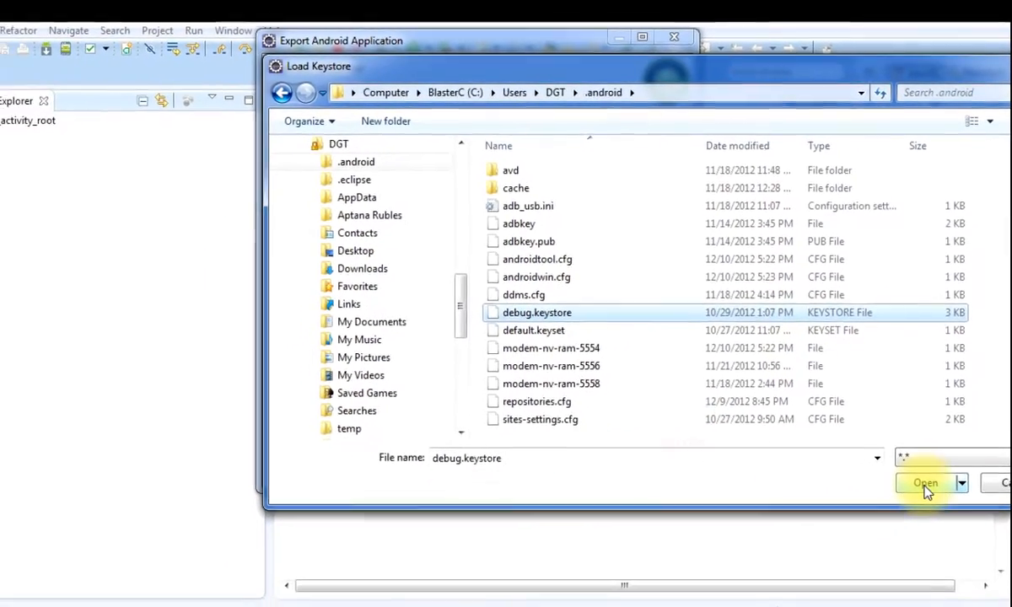
pyautogui.click(925, 485)
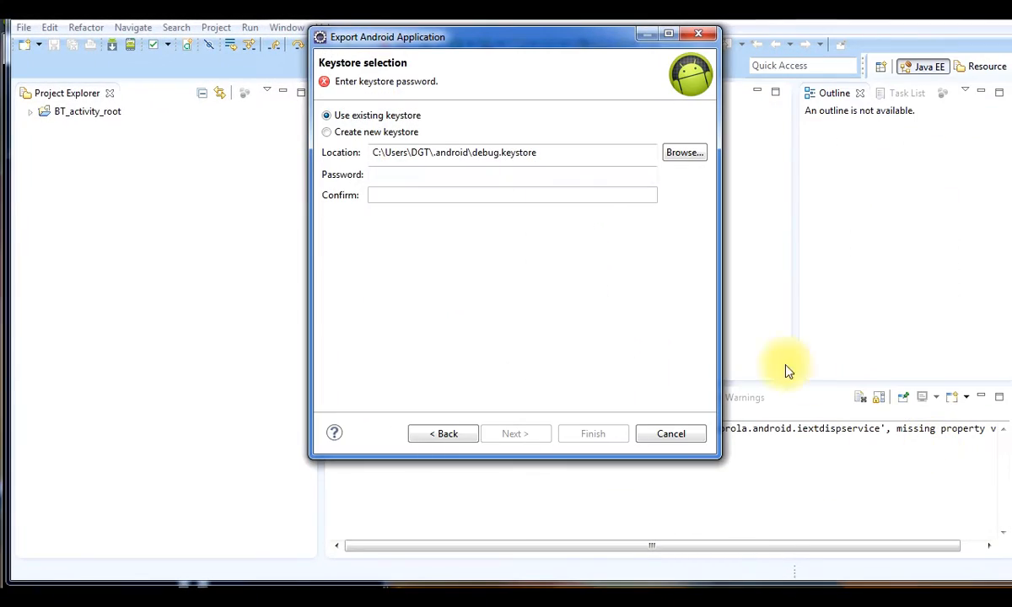
# Unlock the debug keystore with its password and continue to key selection
pyautogui.click(466, 175)
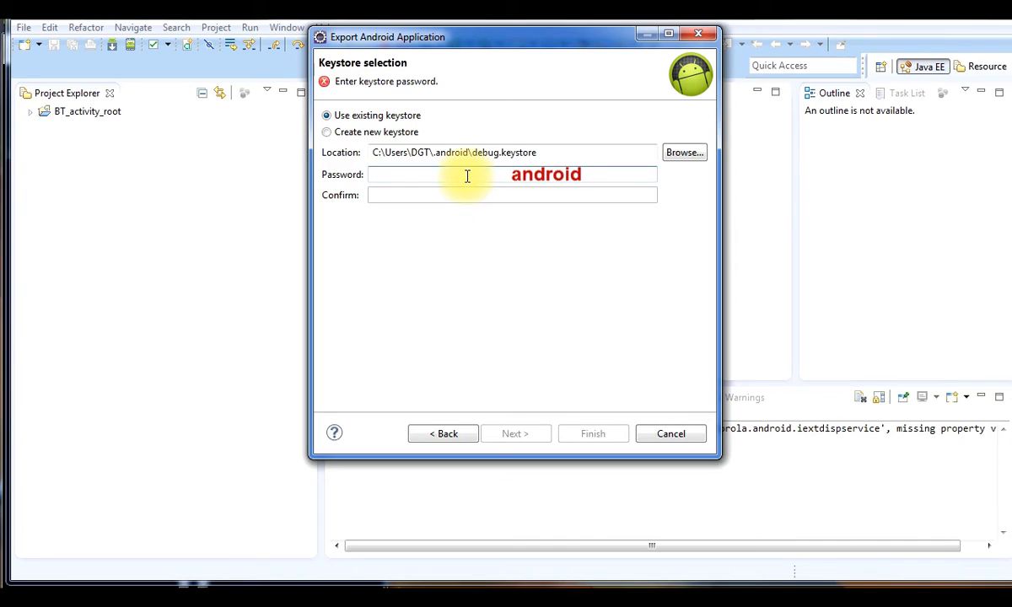
pyautogui.write('an')
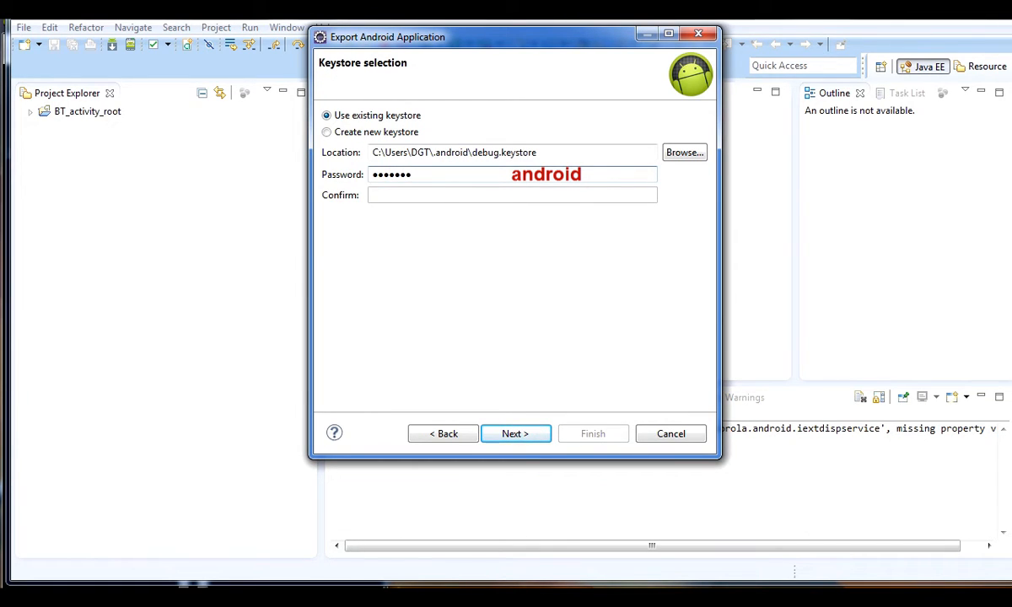
pyautogui.click(516, 434)
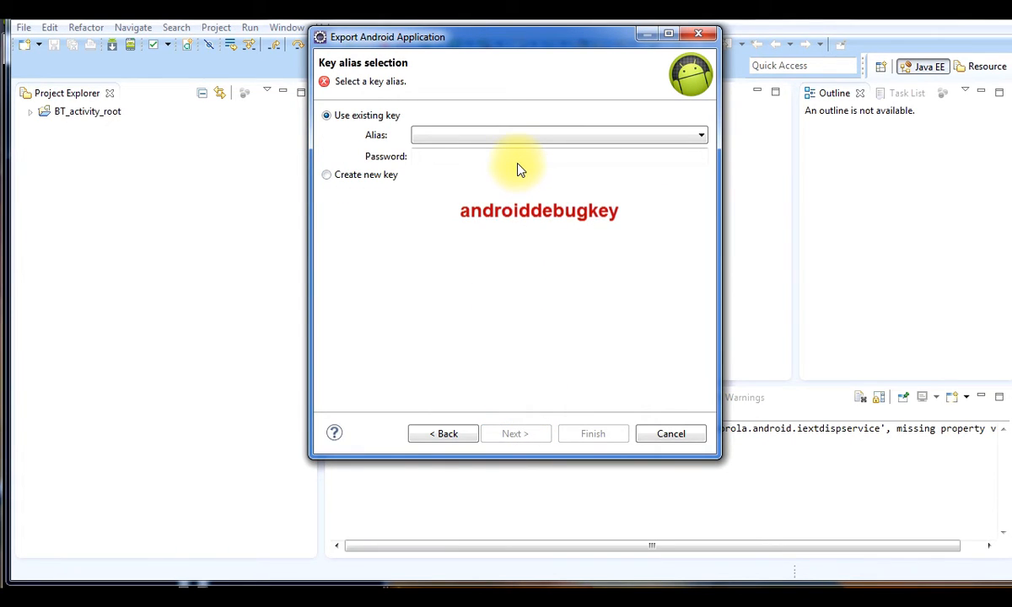
# Choose the androiddebugkey alias, enter its key password, and continue to the destination
pyautogui.click(704, 137)
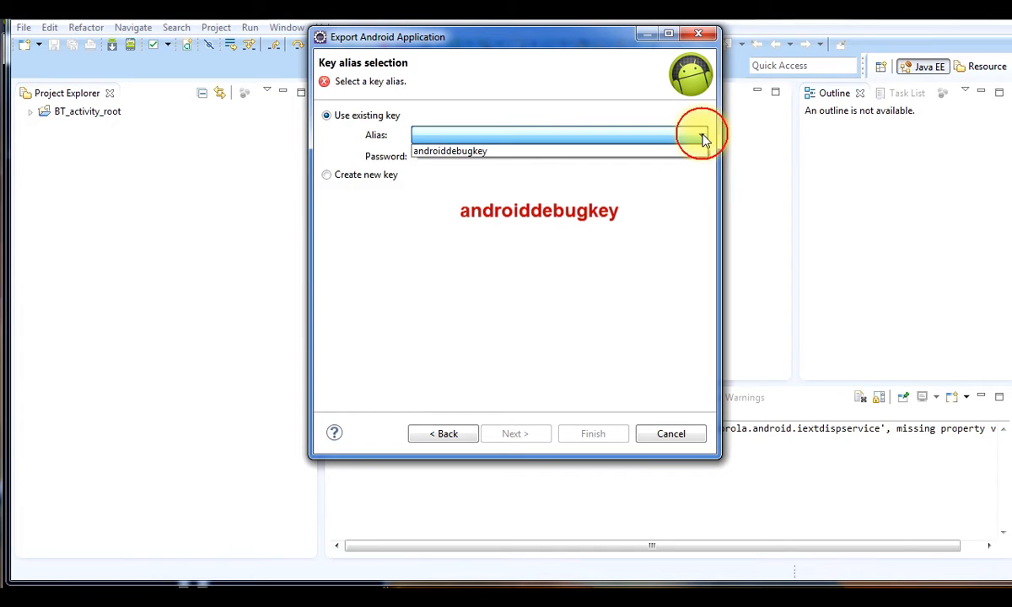
pyautogui.click(523, 154)
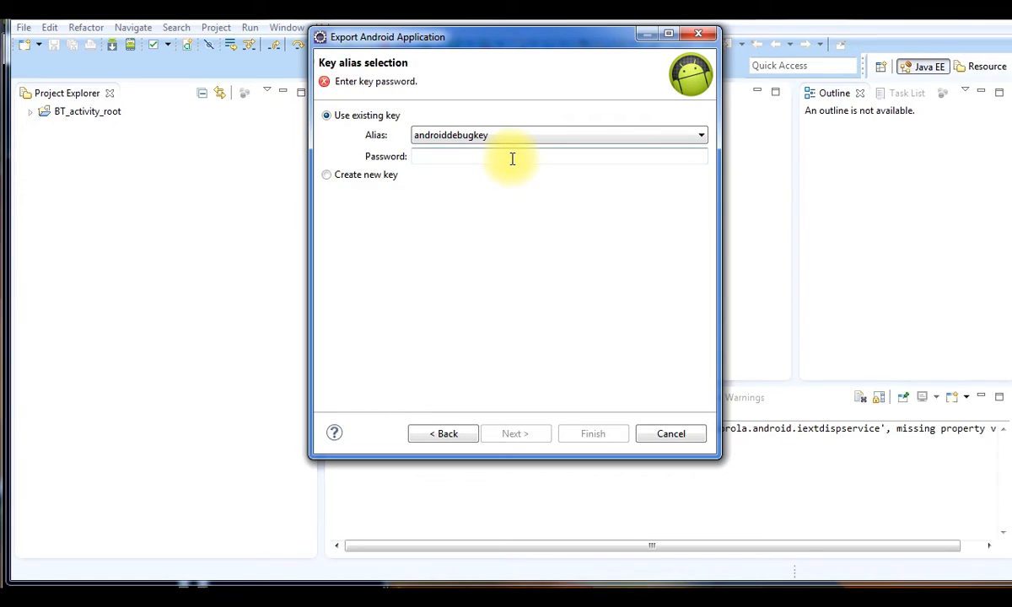
pyautogui.click(512, 158)
pyautogui.write('an')
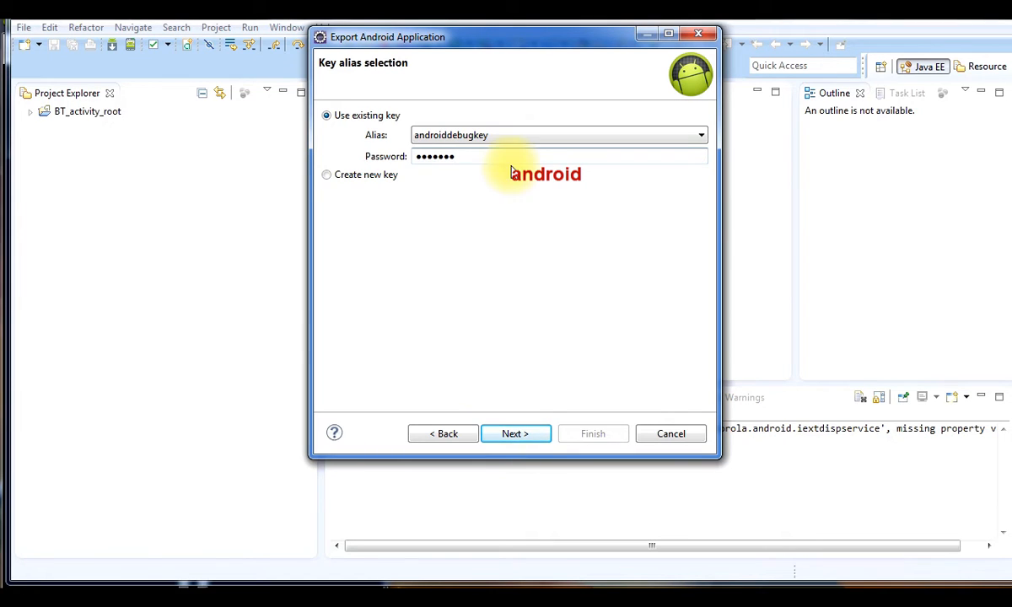
pyautogui.click(516, 433)
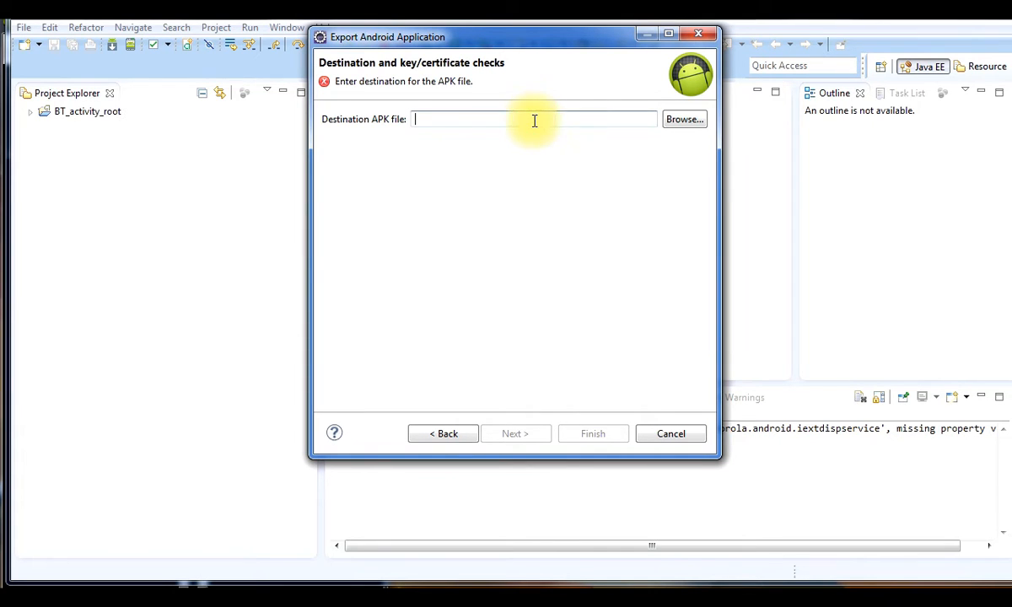
# Save the signed APK as DMC40.apk in D:\APP Builders\AppBuzzinga-Some Things You May Need To Know
pyautogui.click(679, 122)
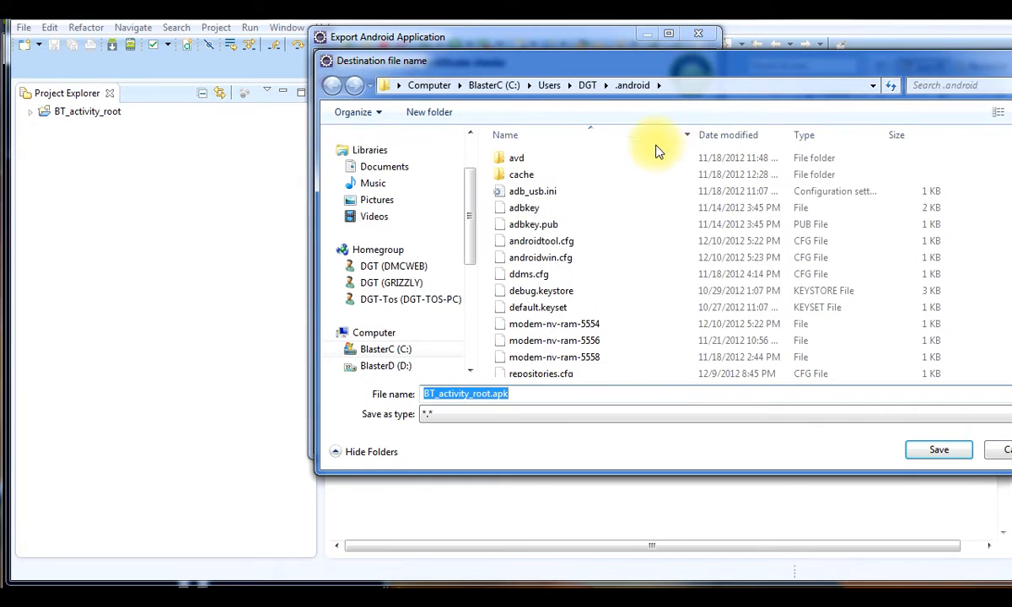
pyautogui.click(338, 369)
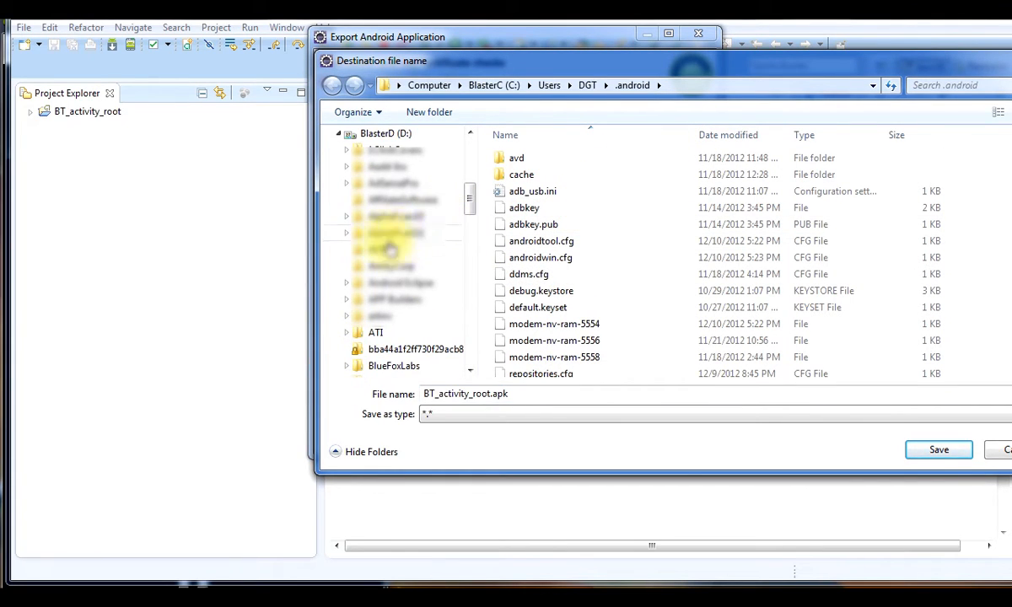
pyautogui.click(347, 300)
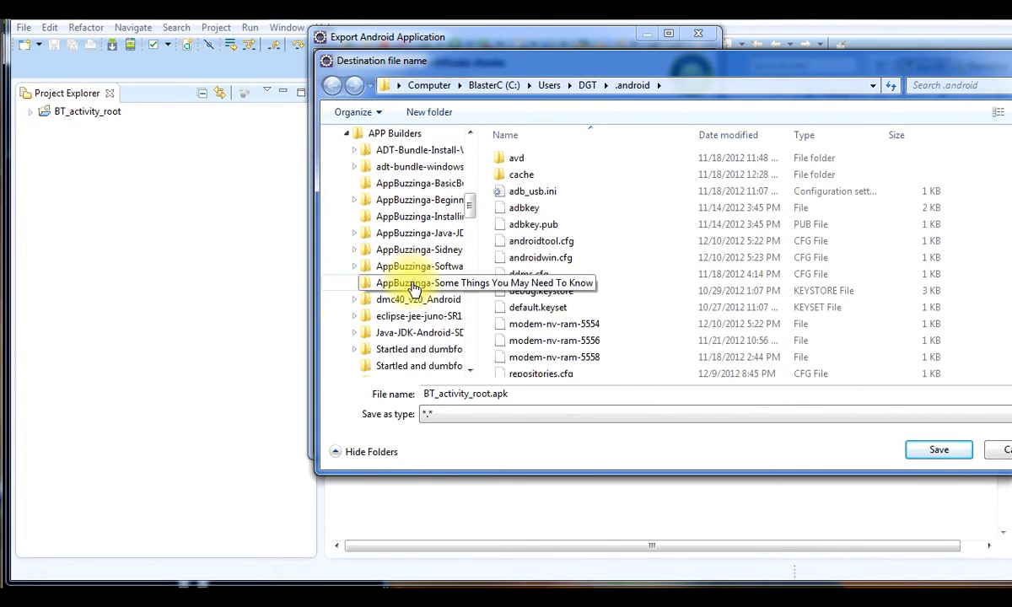
pyautogui.click(413, 285)
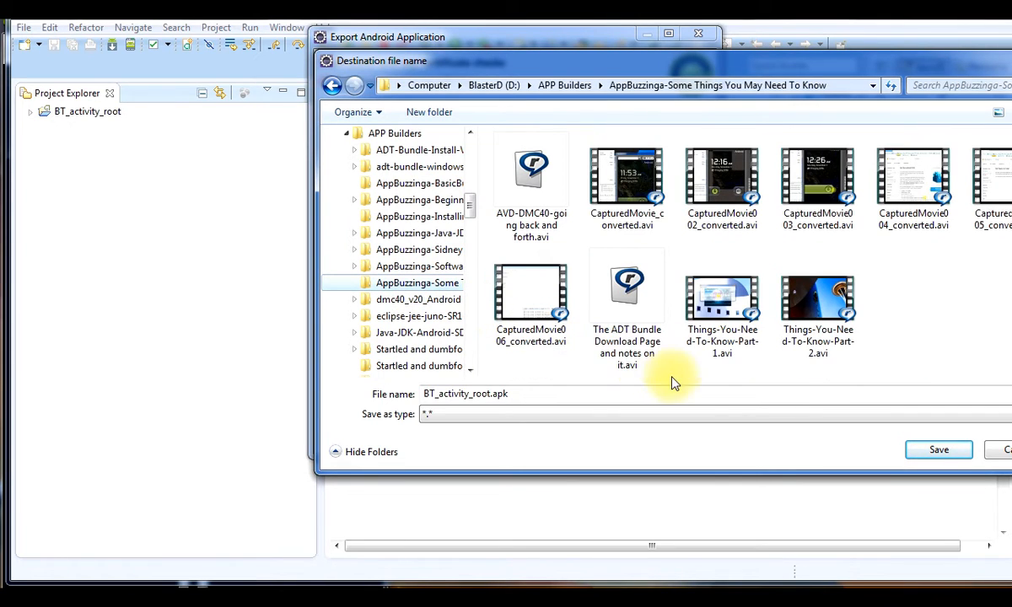
pyautogui.doubleClick(489, 392)
pyautogui.moveTo(489, 393); pyautogui.dragTo(421, 393)
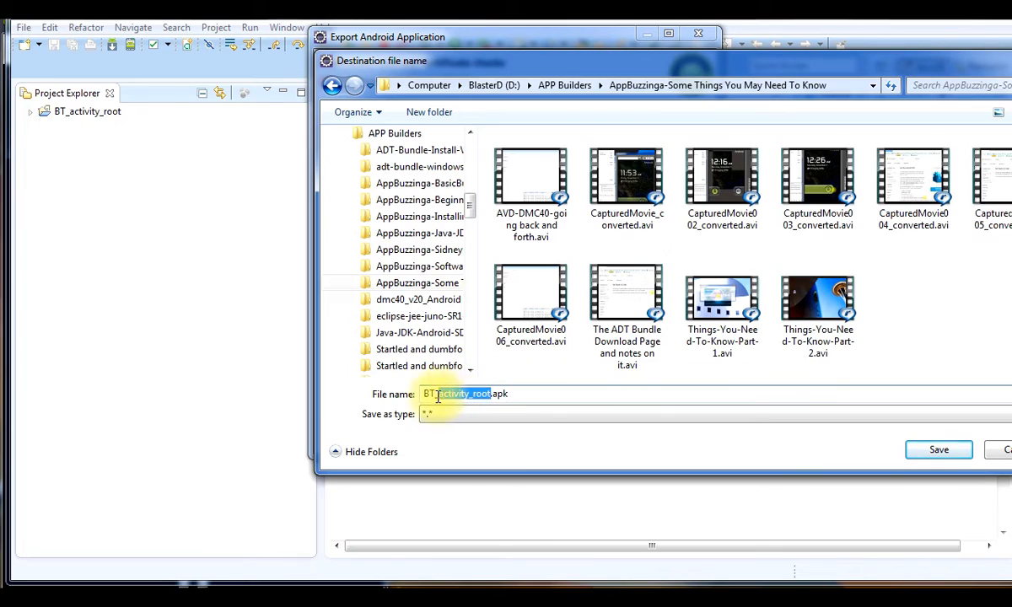
pyautogui.write('DMC40')
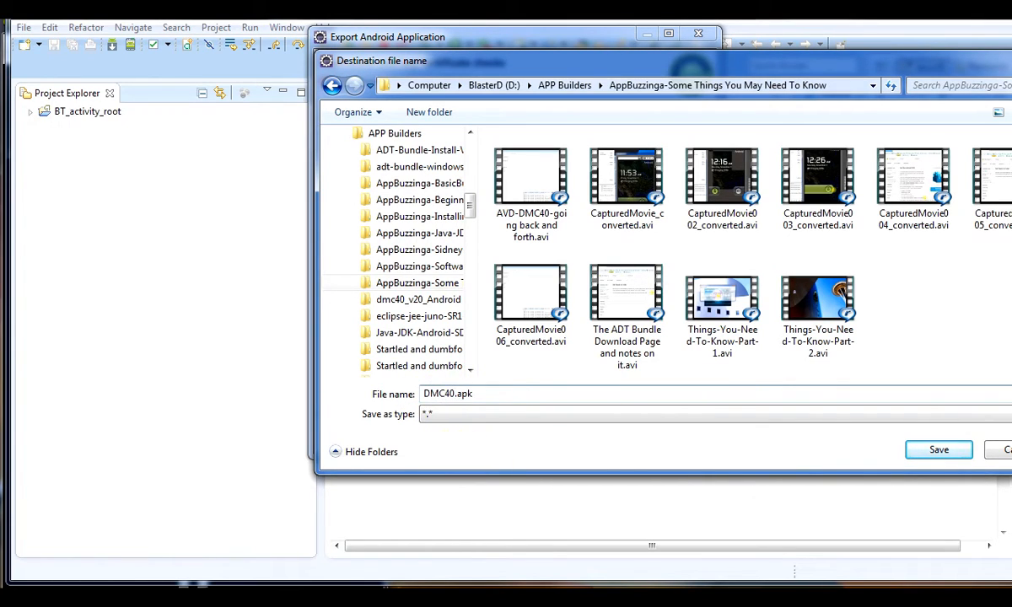
pyautogui.click(937, 453)
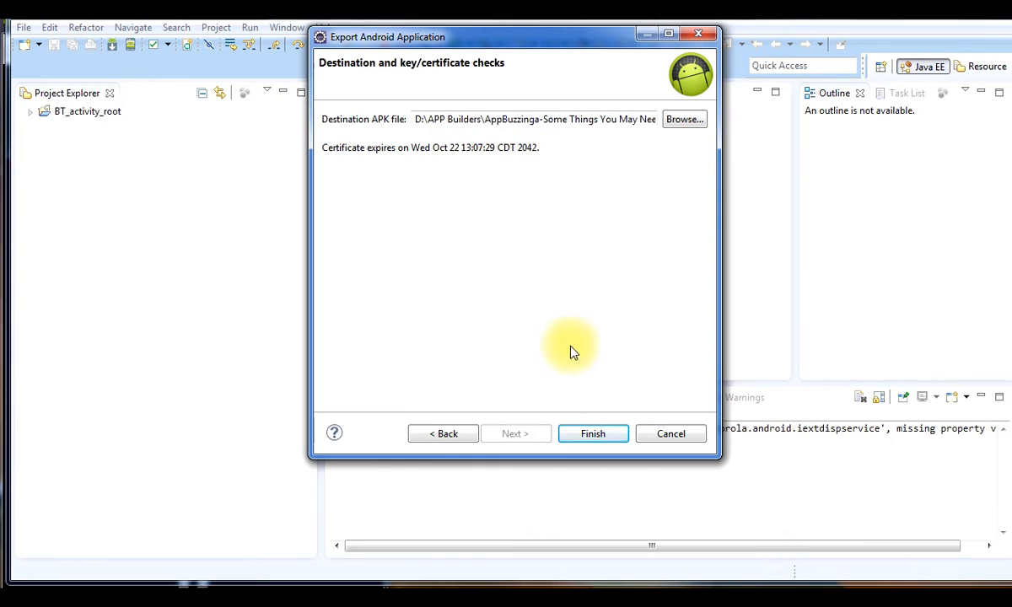
# Finish the DMC40.apk export, then start a new Android export and cancel it
pyautogui.click(586, 435)
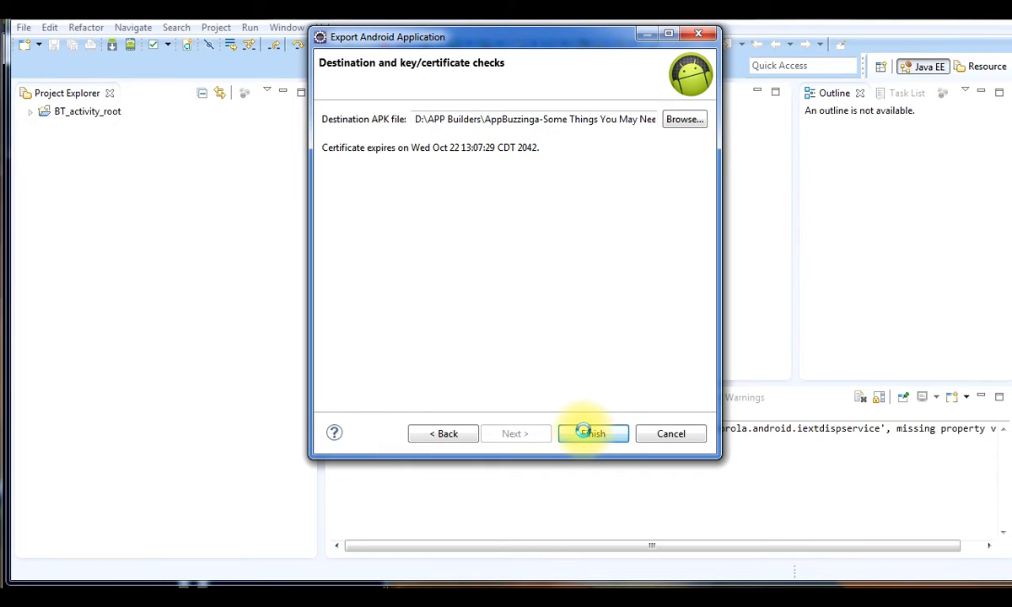
pyautogui.click(285, 577)
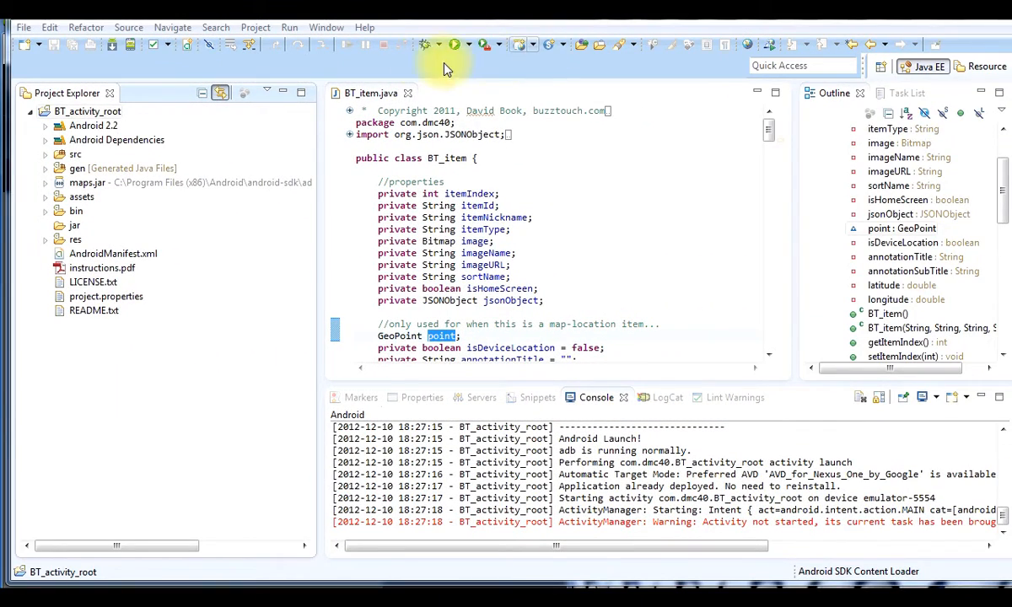
pyautogui.click(26, 28)
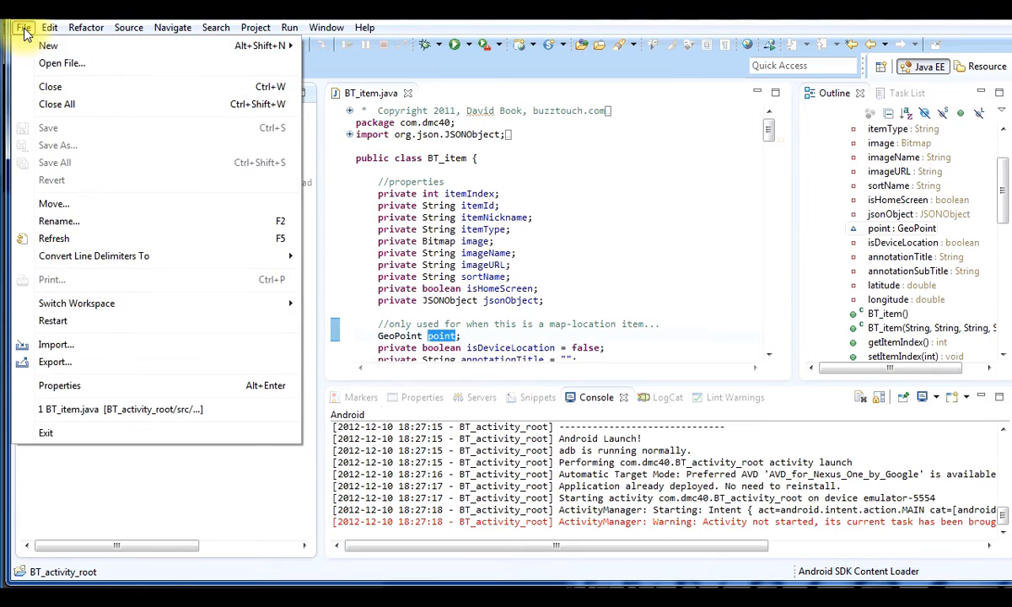
pyautogui.click(45, 359)
pyautogui.click(515, 433)
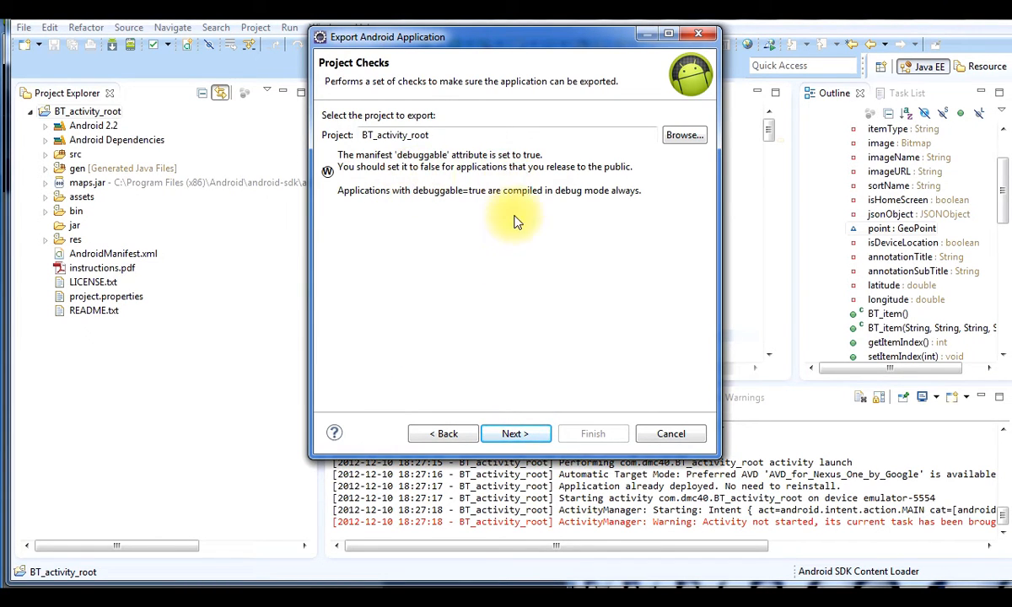
pyautogui.click(466, 440)
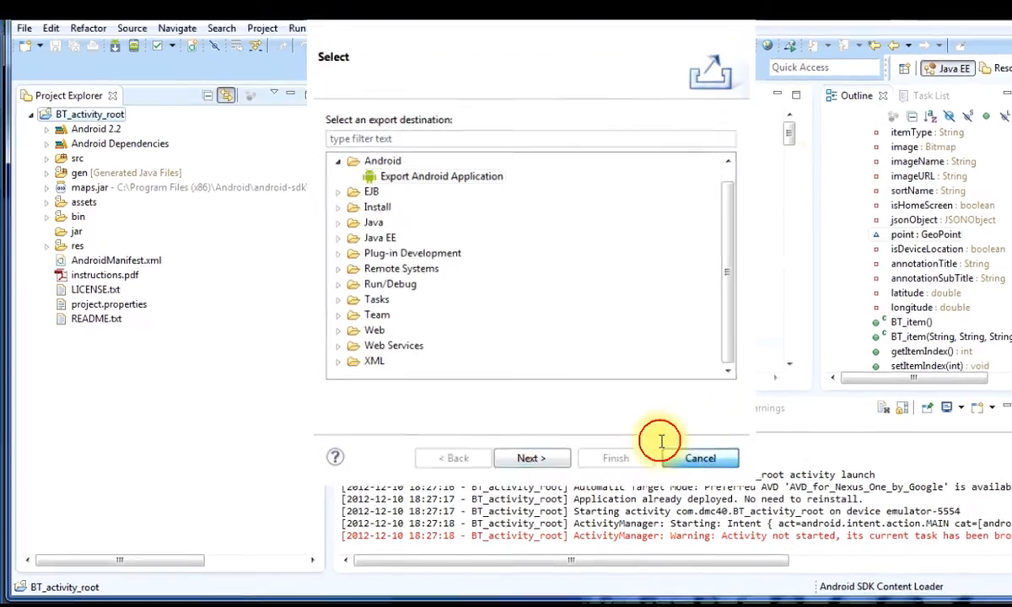
pyautogui.click(674, 453)
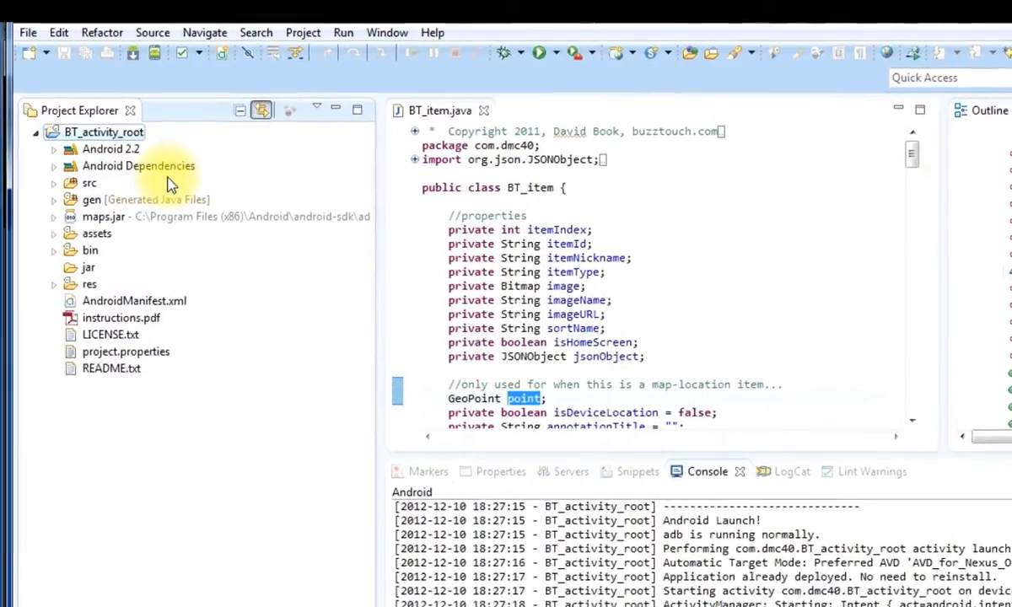
# Open BT_activity_root's AndroidManifest.xml in its raw XML source view
pyautogui.click(118, 301)
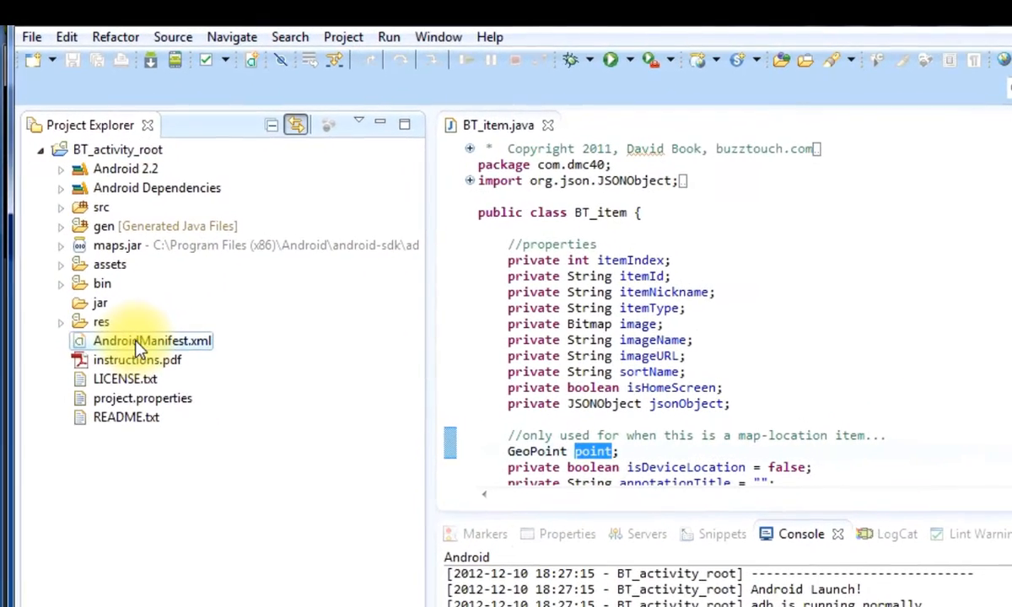
pyautogui.doubleClick(118, 348)
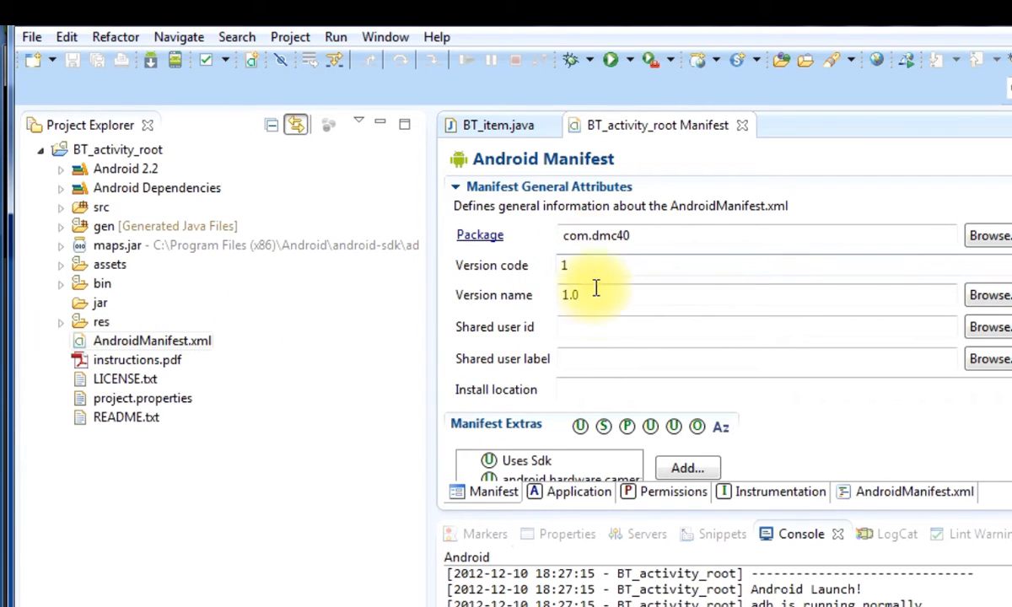
pyautogui.click(901, 496)
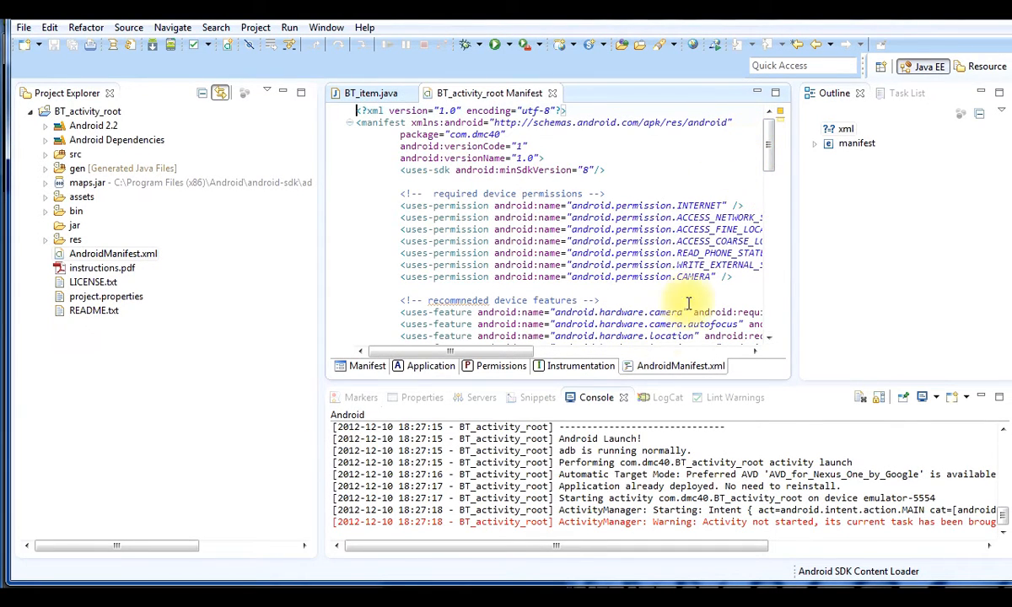
pyautogui.moveTo(515, 350); pyautogui.dragTo(572, 357)
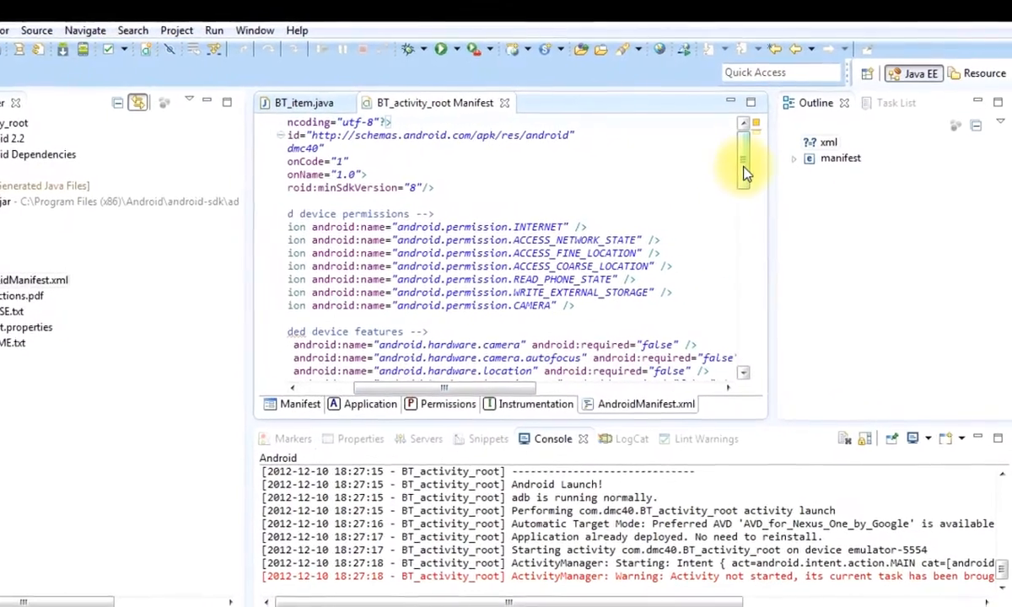
pyautogui.moveTo(765, 159); pyautogui.dragTo(736, 211)
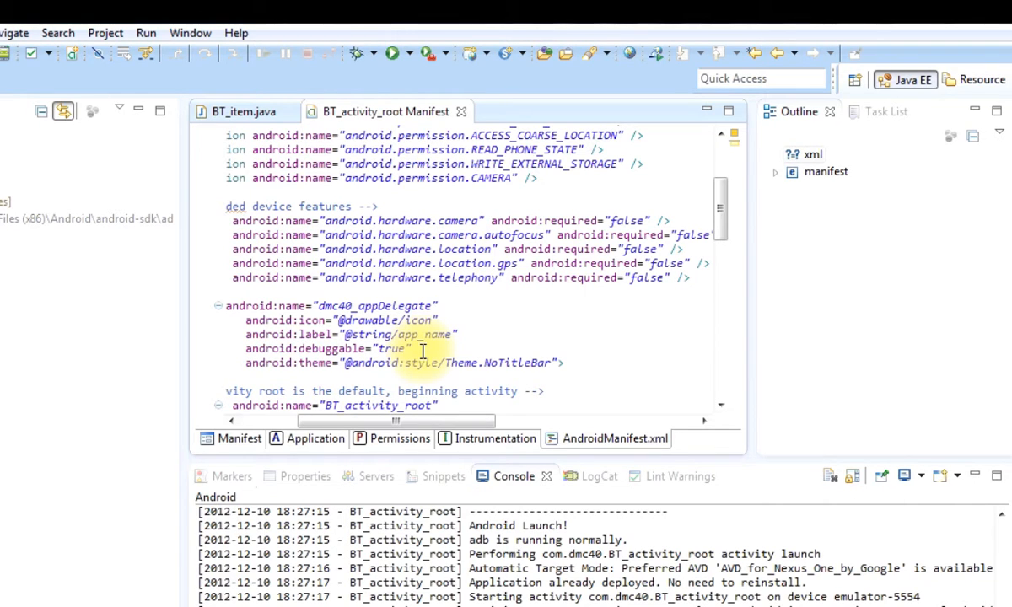
# Change android:debuggable from true to false and run the app
pyautogui.doubleClick(392, 348)
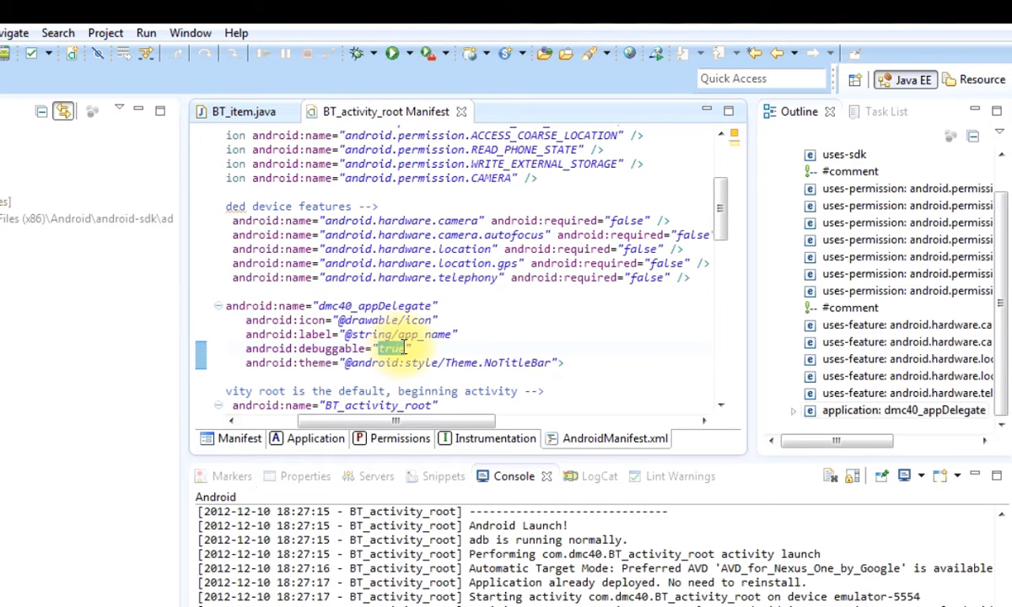
pyautogui.write('fals')
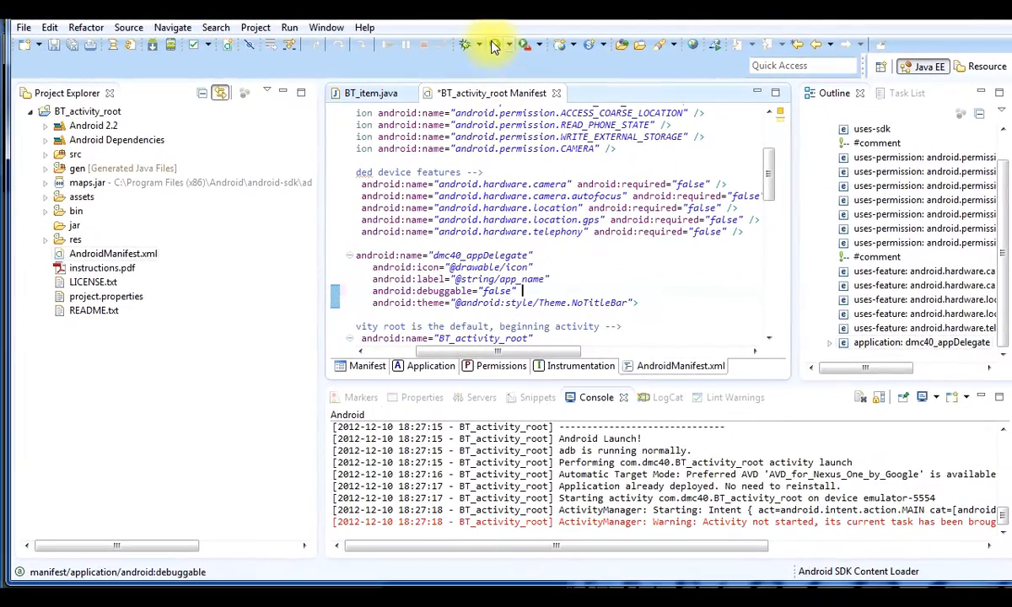
pyautogui.click(486, 46)
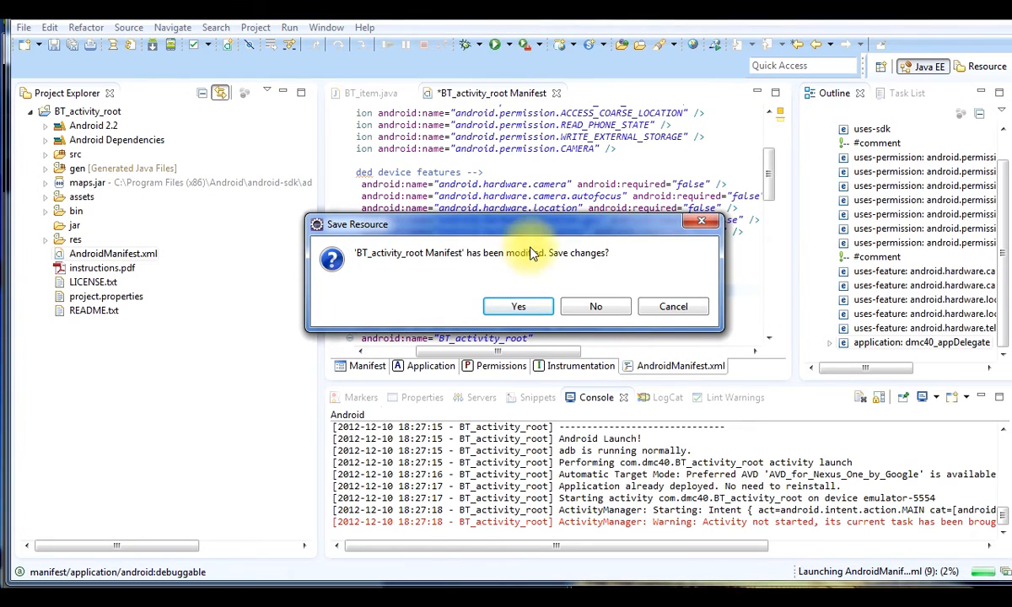
# Save the manifest and begin a signed export of BT_activity_root past project checks
pyautogui.click(524, 305)
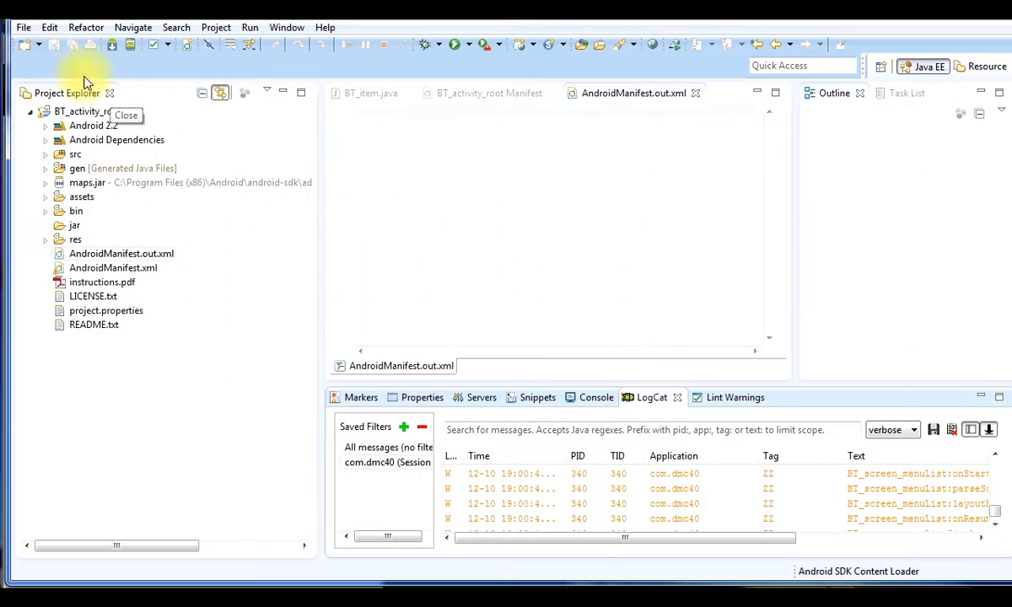
pyautogui.click(24, 29)
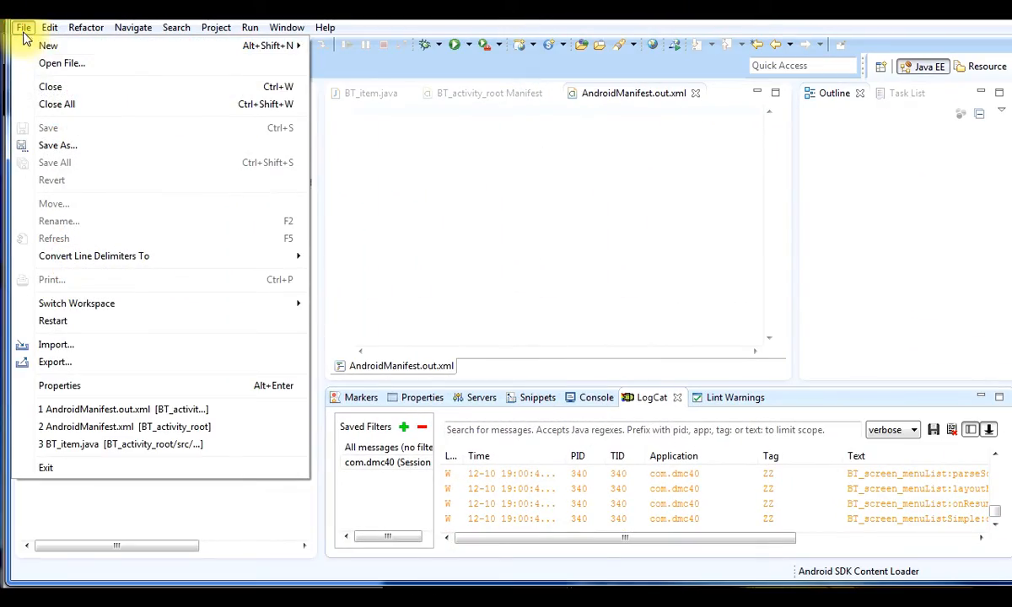
pyautogui.click(82, 364)
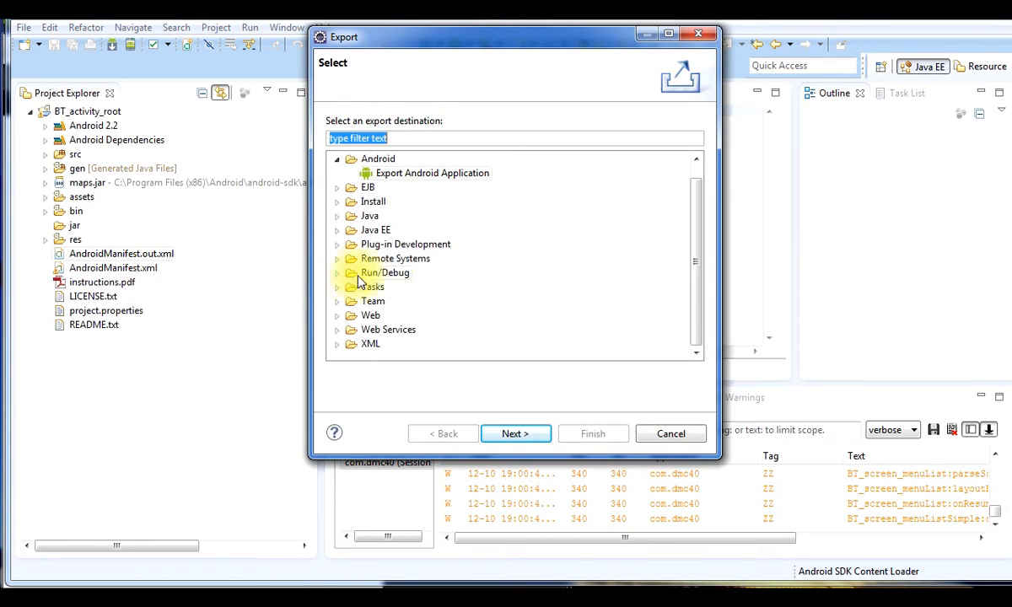
pyautogui.click(523, 435)
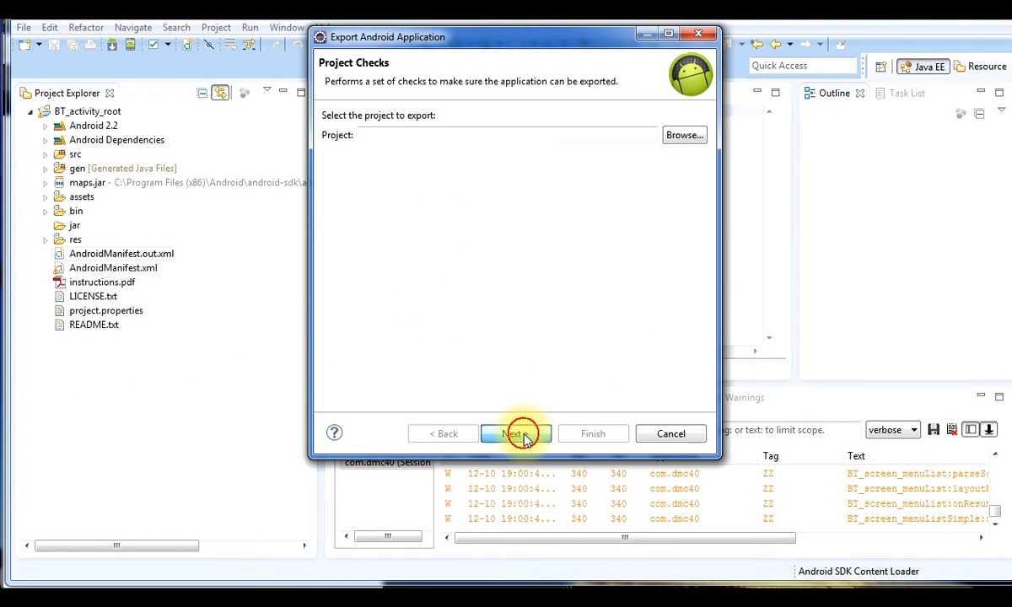
pyautogui.click(683, 137)
pyautogui.click(405, 94)
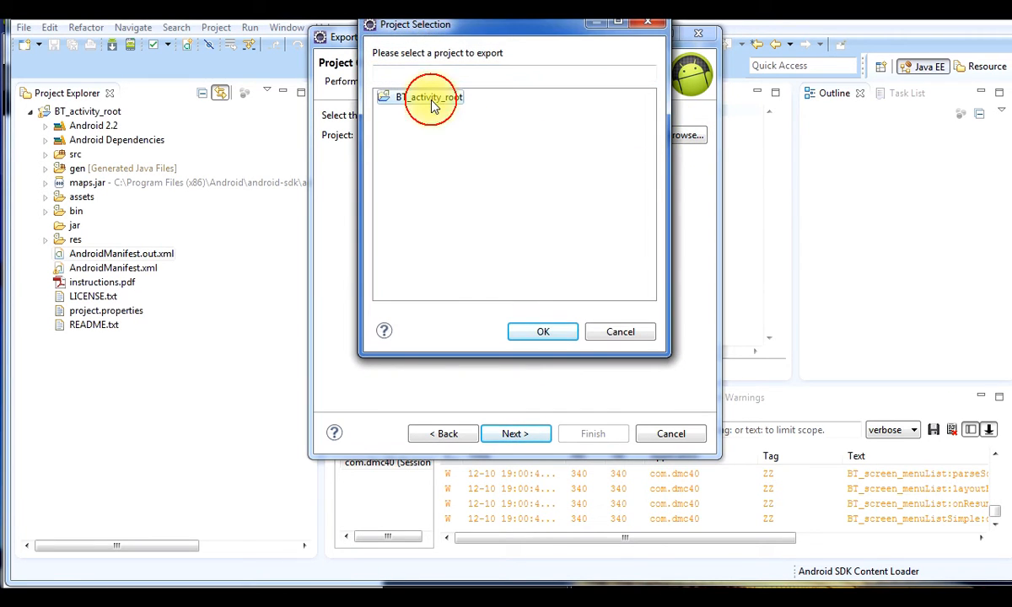
pyautogui.doubleClick(430, 99)
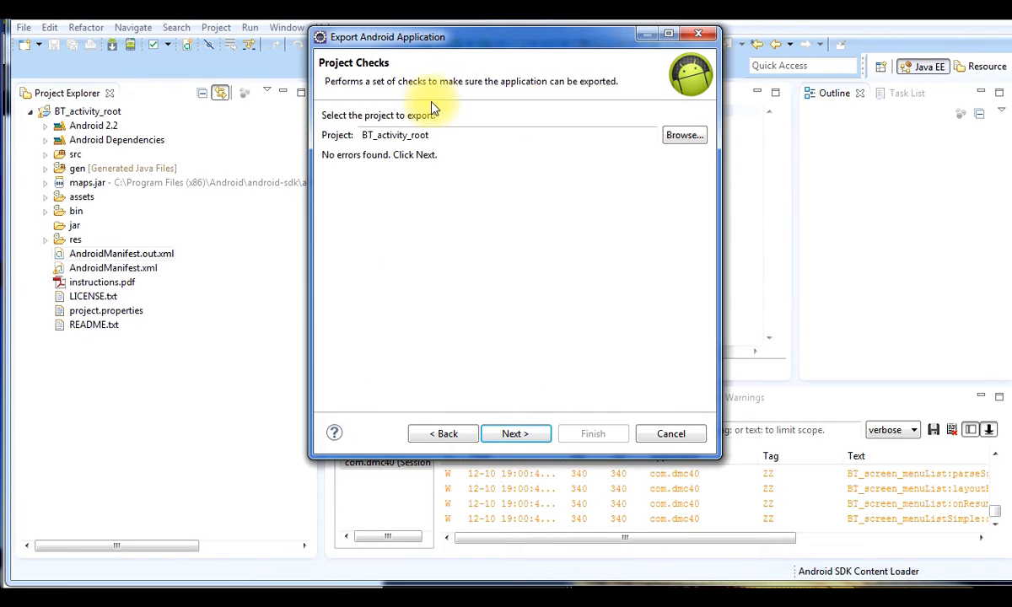
pyautogui.click(517, 435)
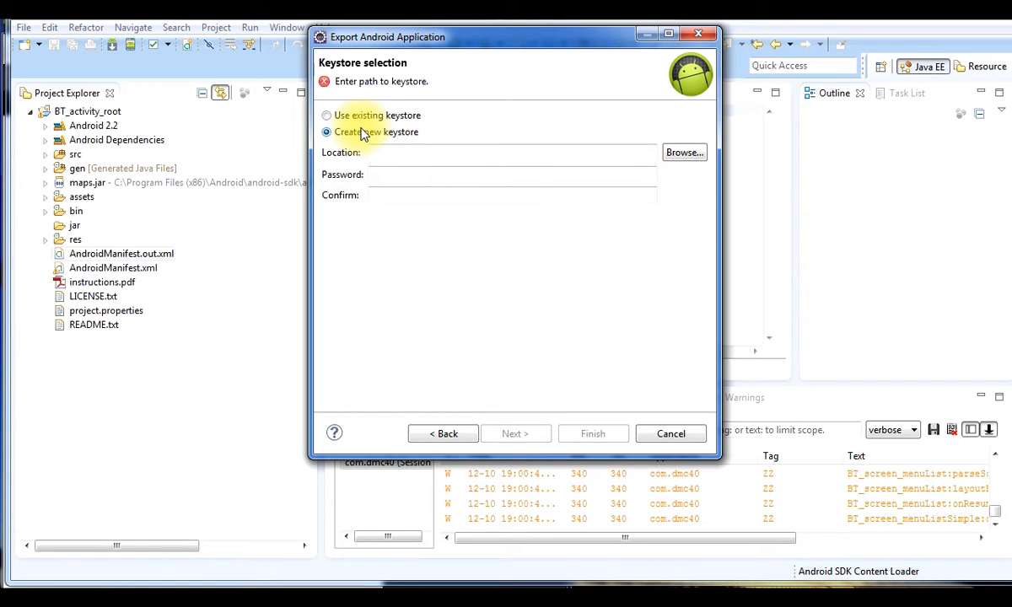
# Create the new keystore as DMC40.keystore in the user's .android folder on C:
pyautogui.click(682, 154)
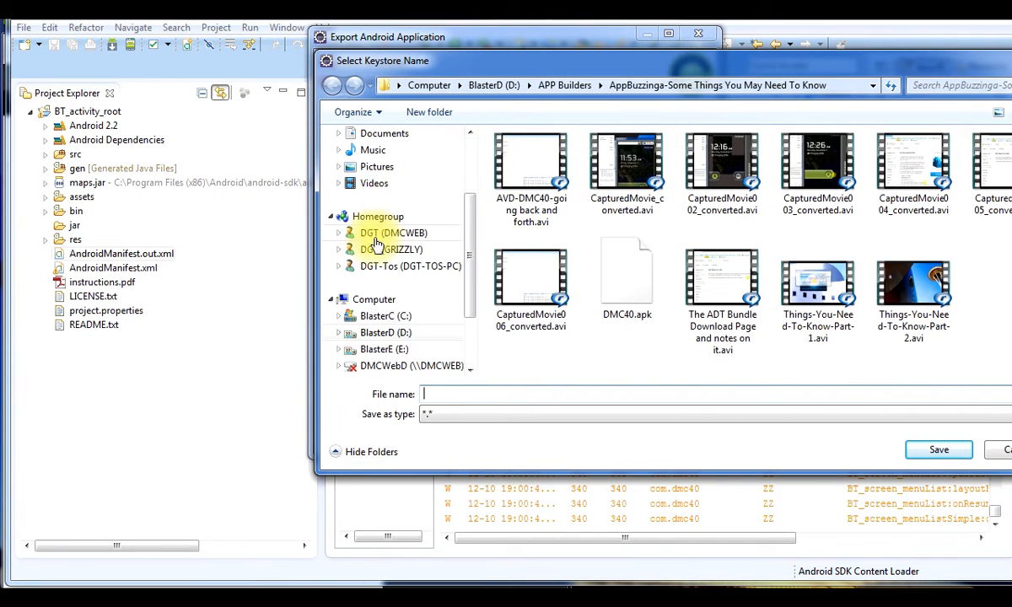
pyautogui.click(339, 317)
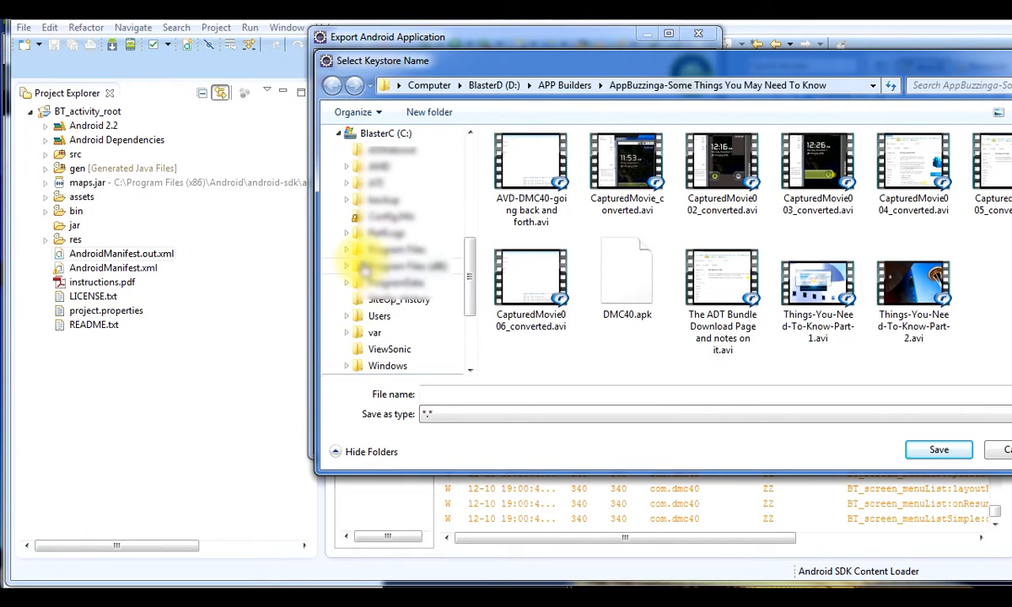
pyautogui.click(344, 318)
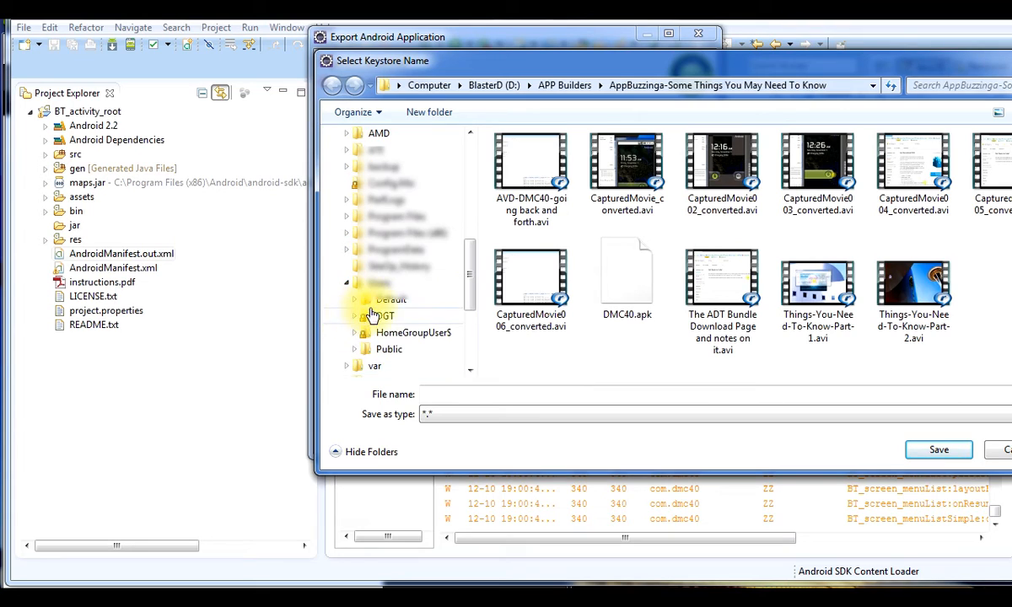
pyautogui.click(354, 318)
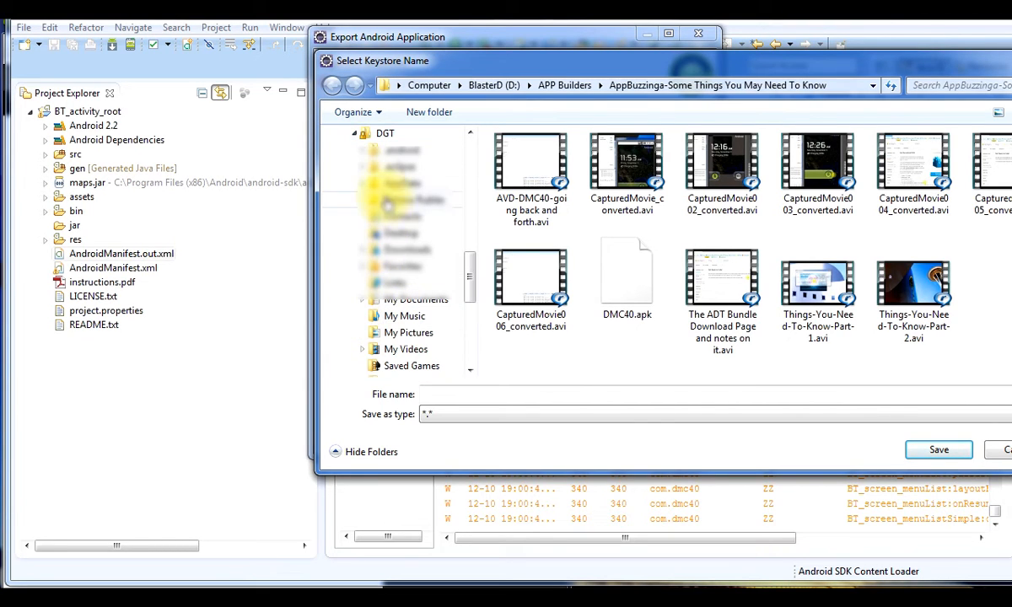
pyautogui.click(373, 151)
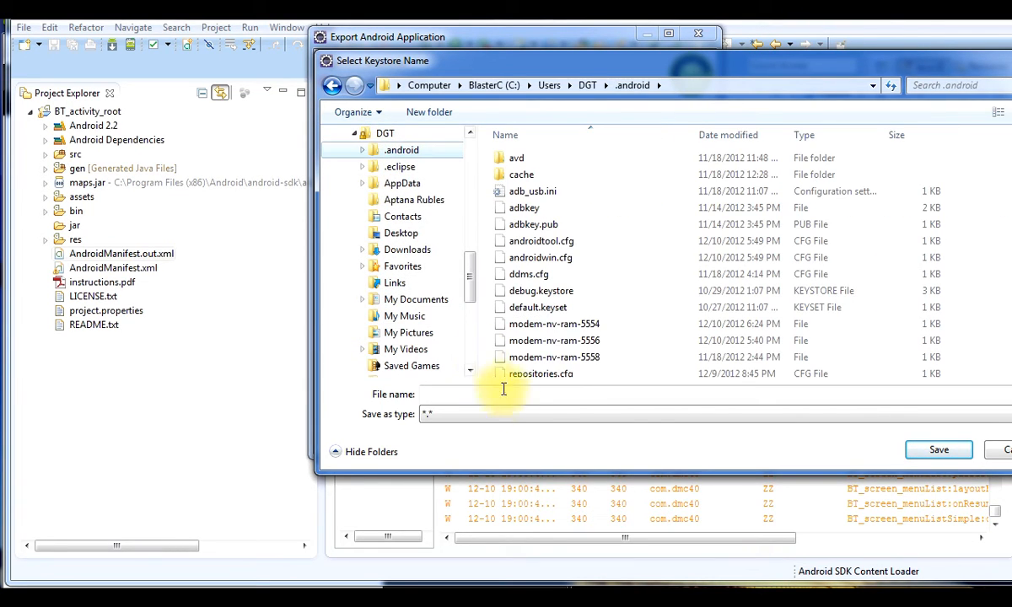
pyautogui.click(544, 393)
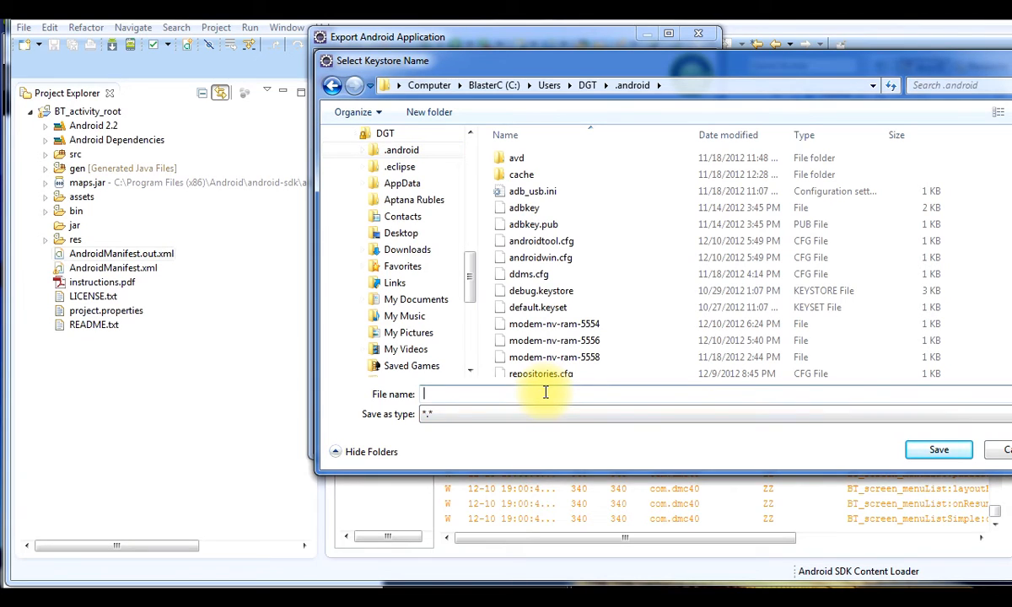
pyautogui.write('DMC')
pyautogui.write('40.keyst')
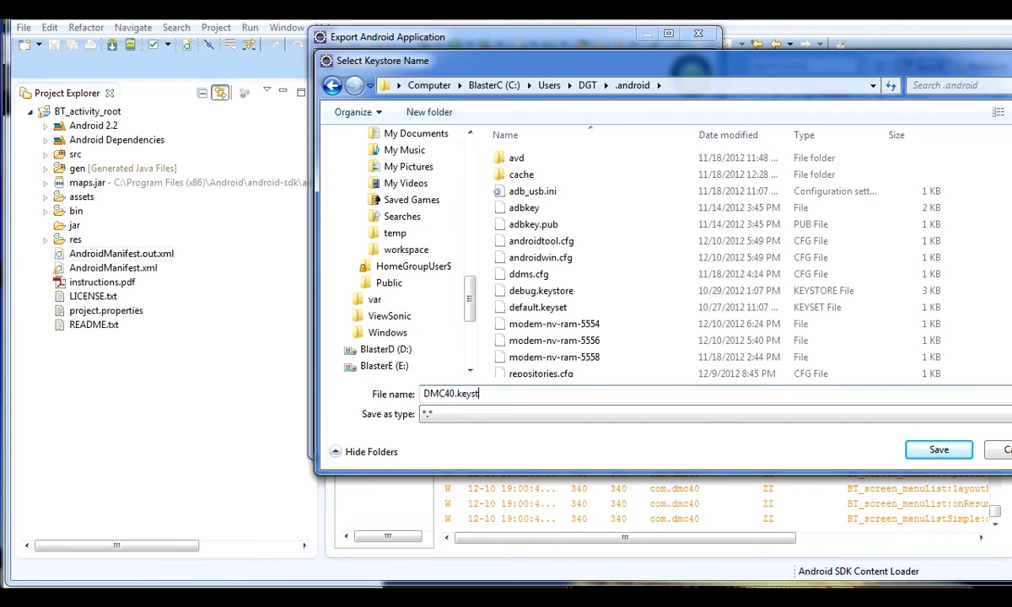
pyautogui.write('ore')
pyautogui.click(936, 451)
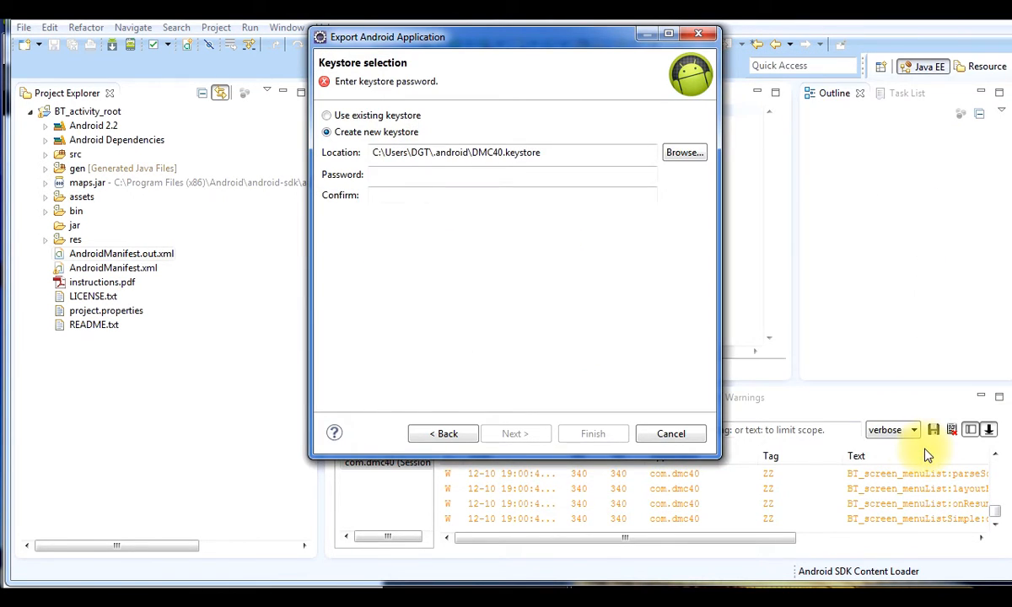
# Set and confirm a six-character keystore password, then continue to key creation
pyautogui.click(488, 173)
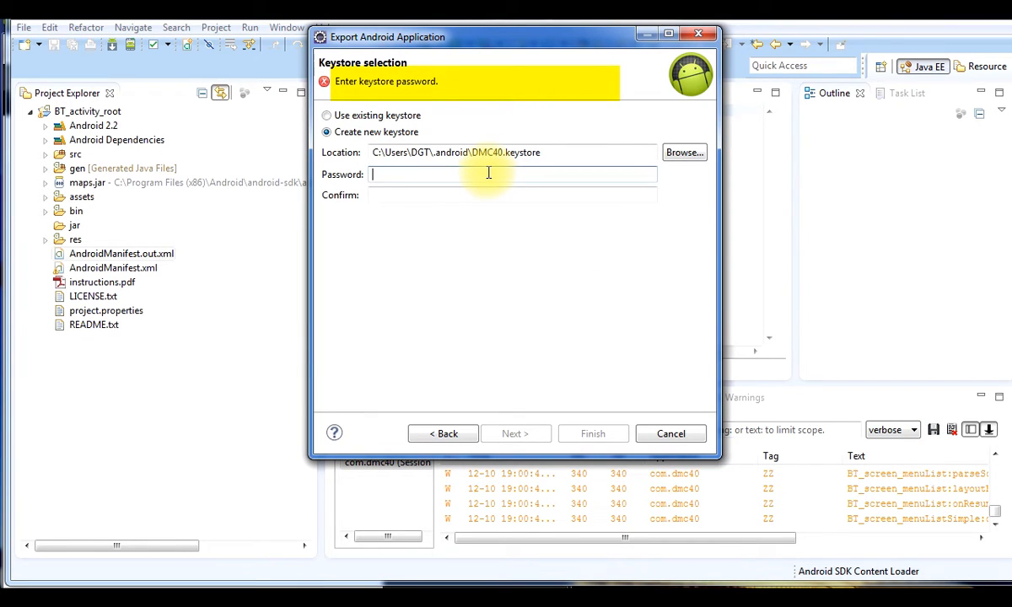
pyautogui.write('12')
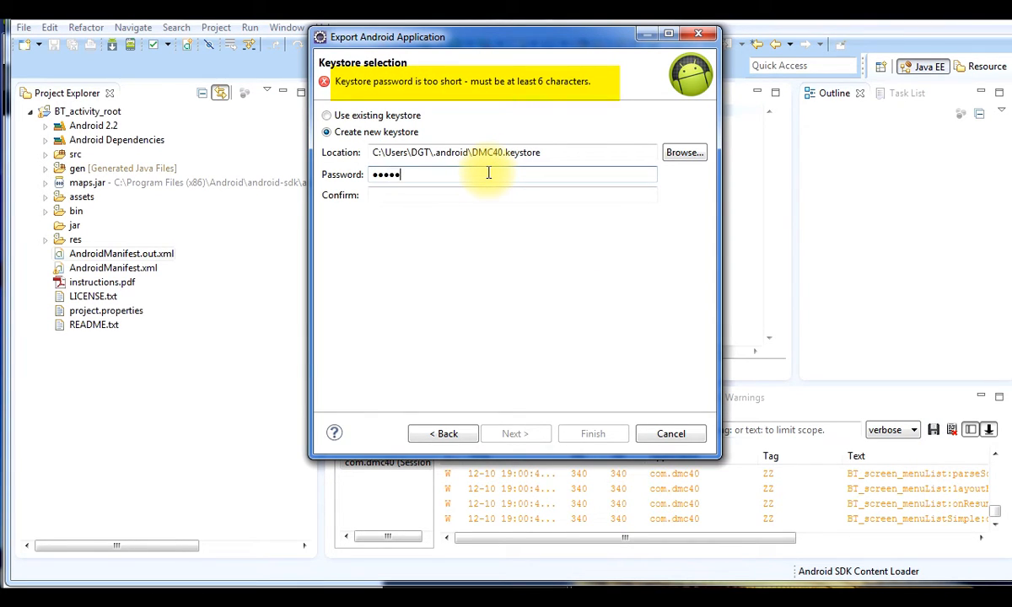
pyautogui.press('Tab')
pyautogui.write('●')
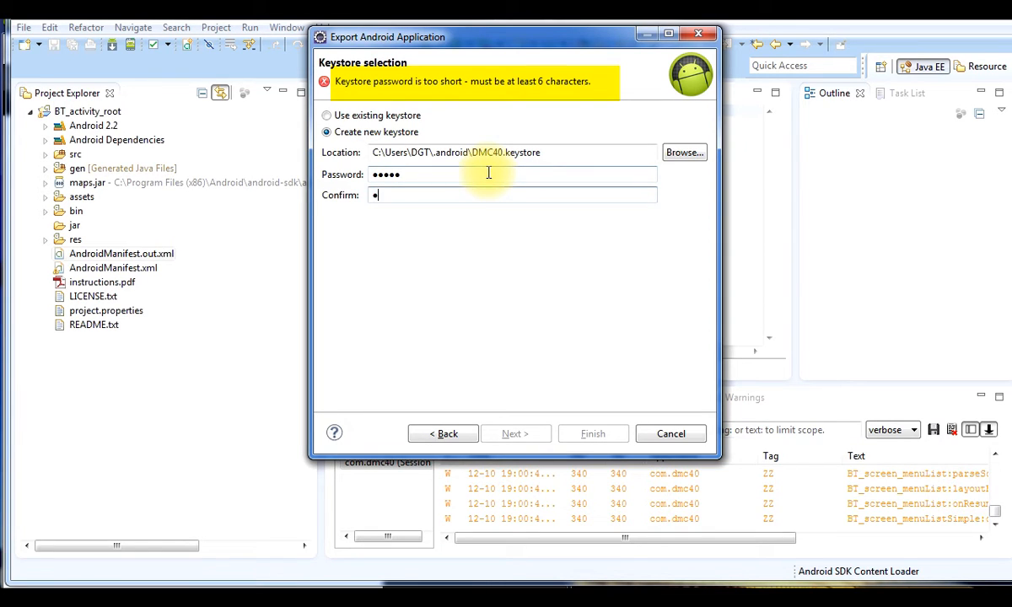
pyautogui.write('●')
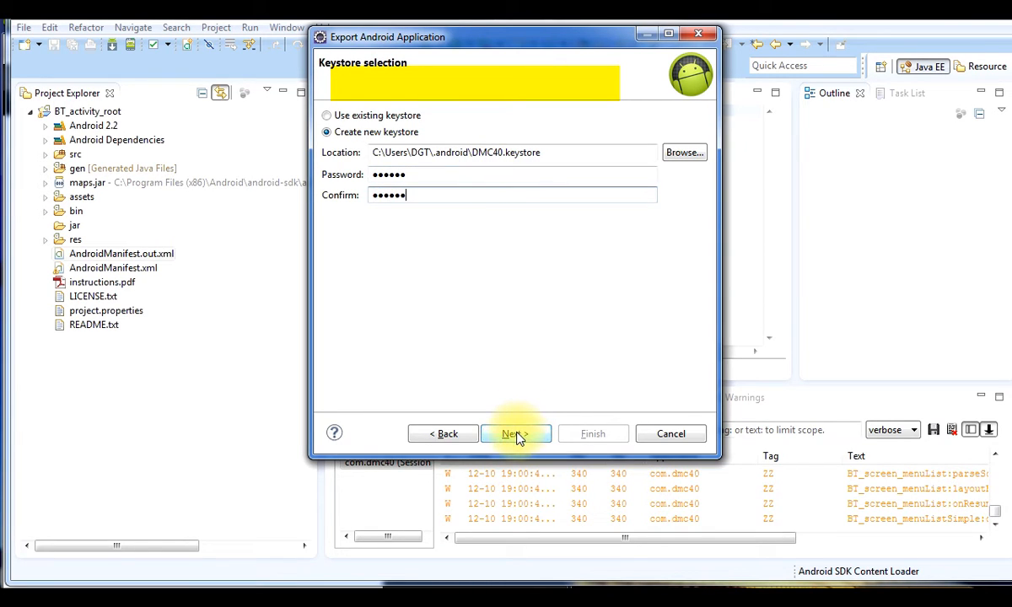
pyautogui.click(516, 434)
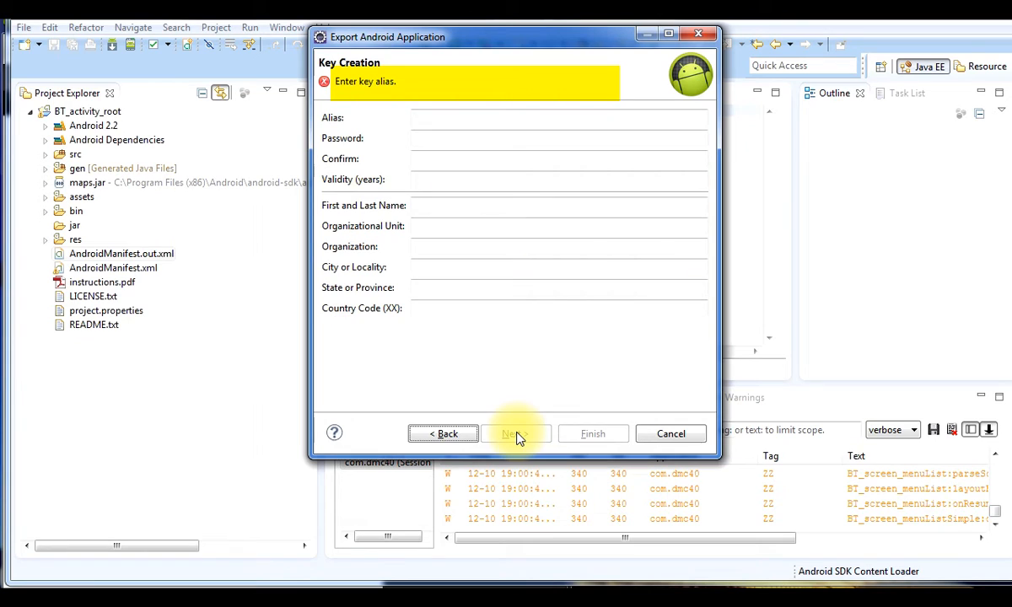
# Set key alias dmc40releasekey, a confirmed key password, and 25-year validity
pyautogui.click(504, 119)
pyautogui.write('dmc40')
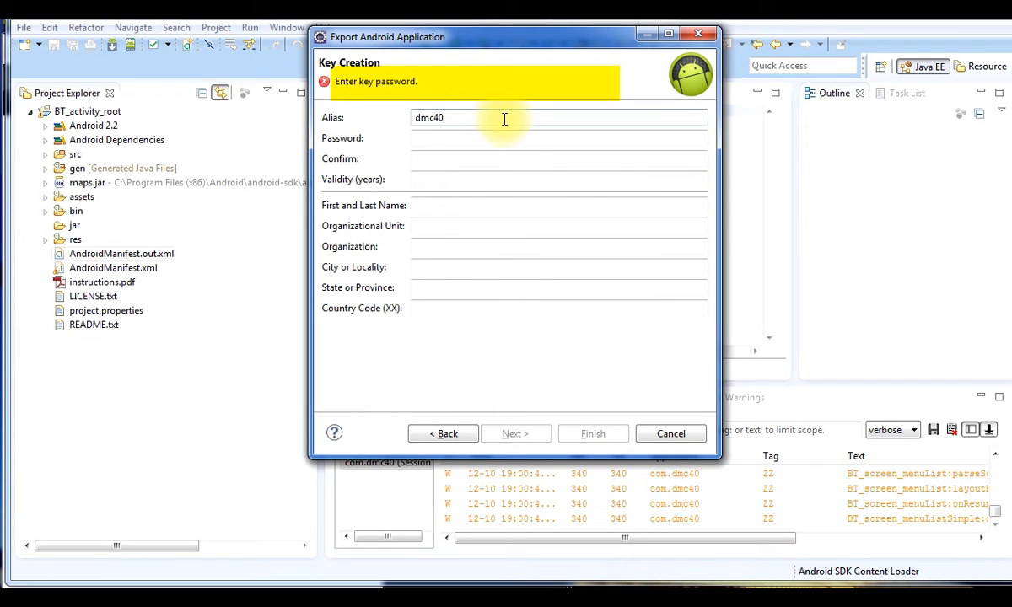
pyautogui.write('releasekey')
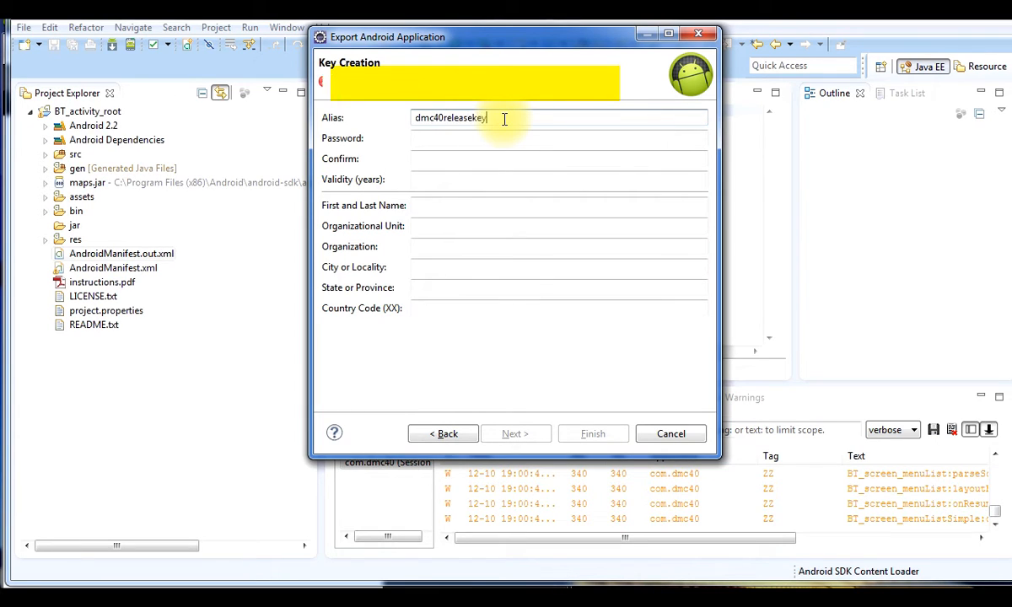
pyautogui.click(496, 139)
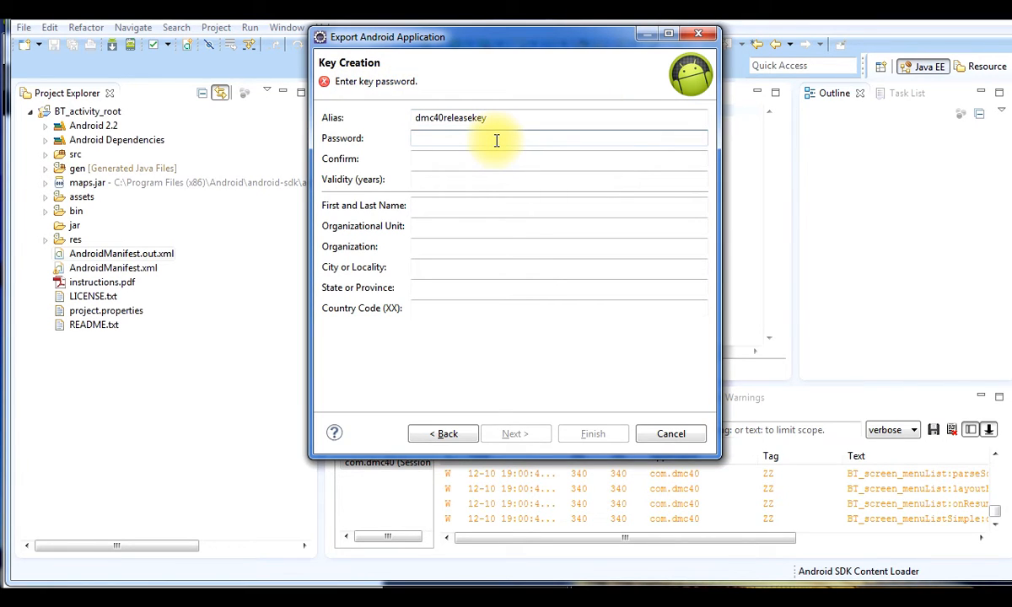
pyautogui.write('******')
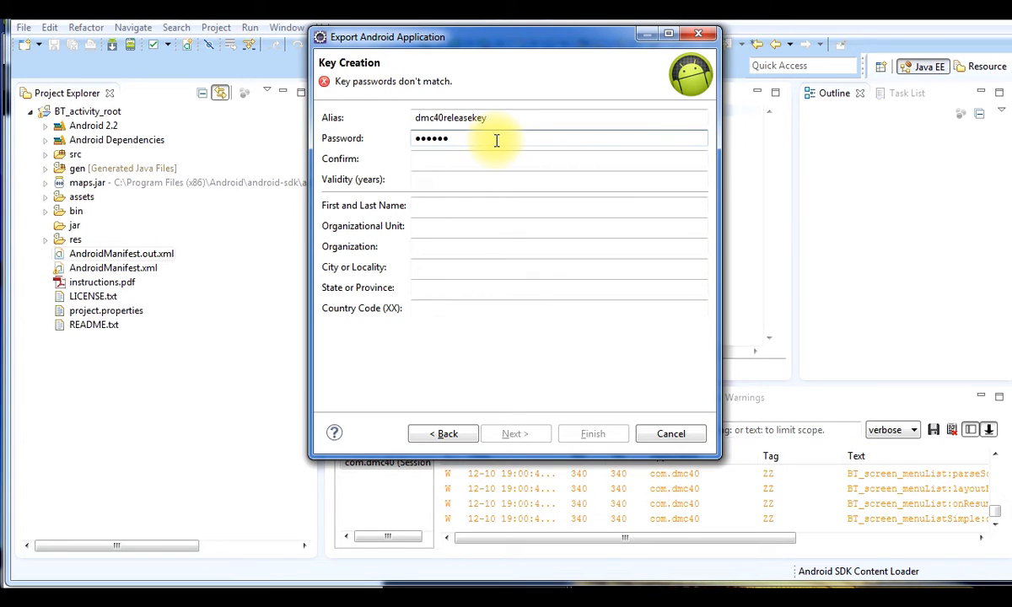
pyautogui.press('Tab')
pyautogui.write('******')
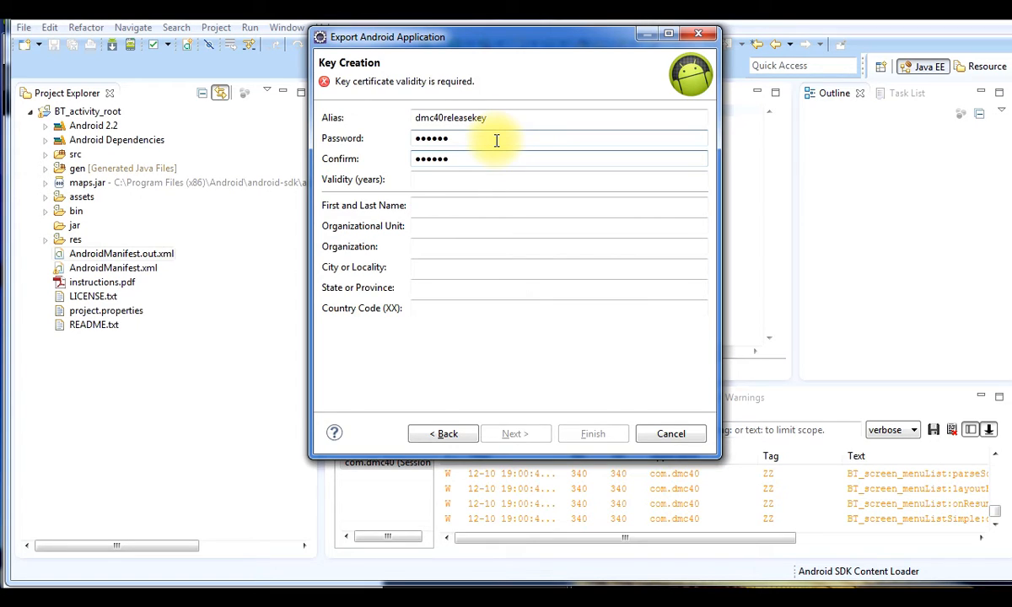
pyautogui.press('Tab')
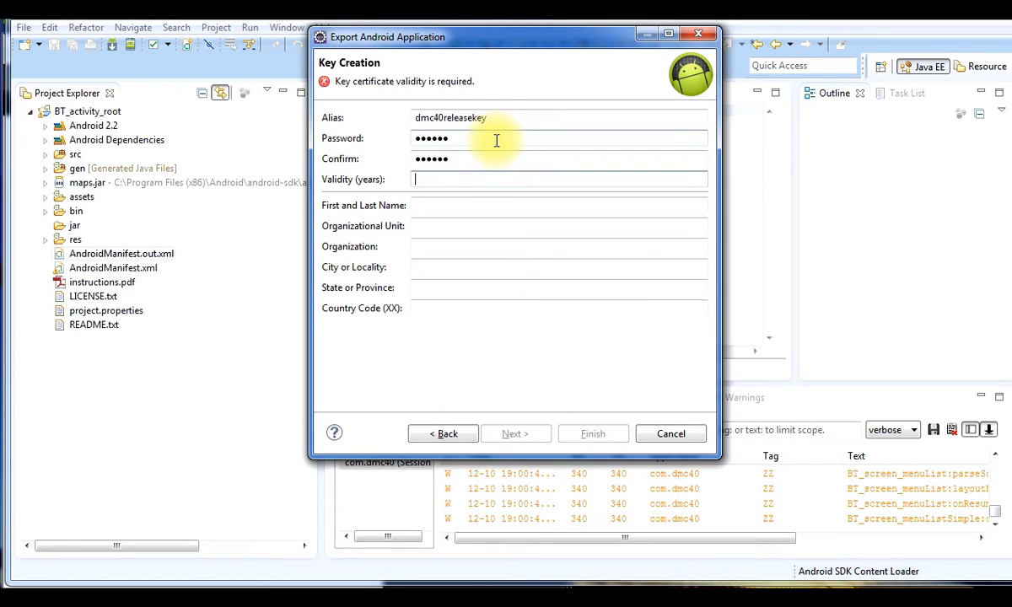
pyautogui.write('25')
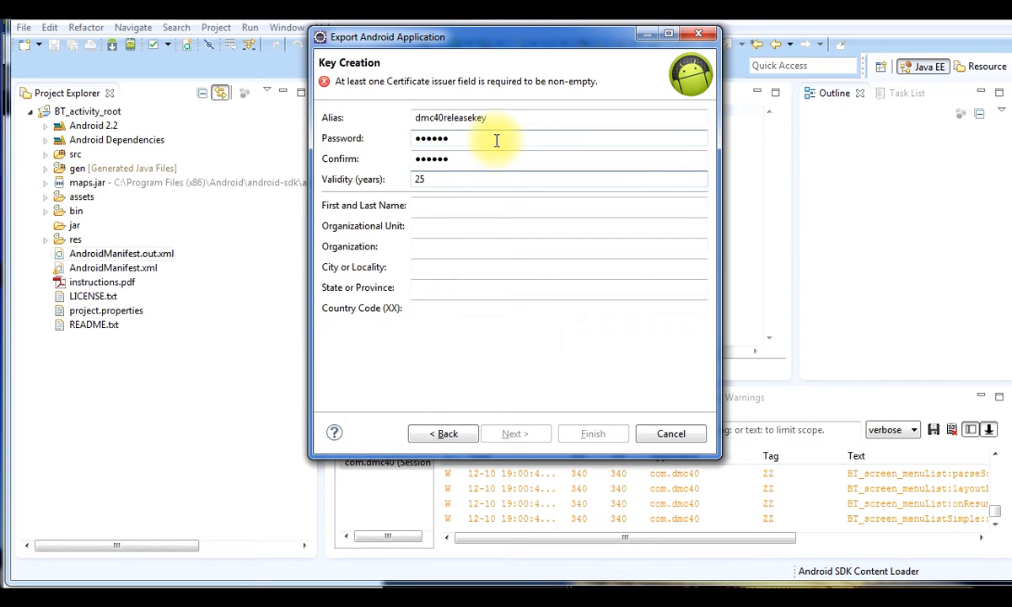
# Fill the certificate's owner name, organization, city, state IL and country US, then continue
pyautogui.click(474, 205)
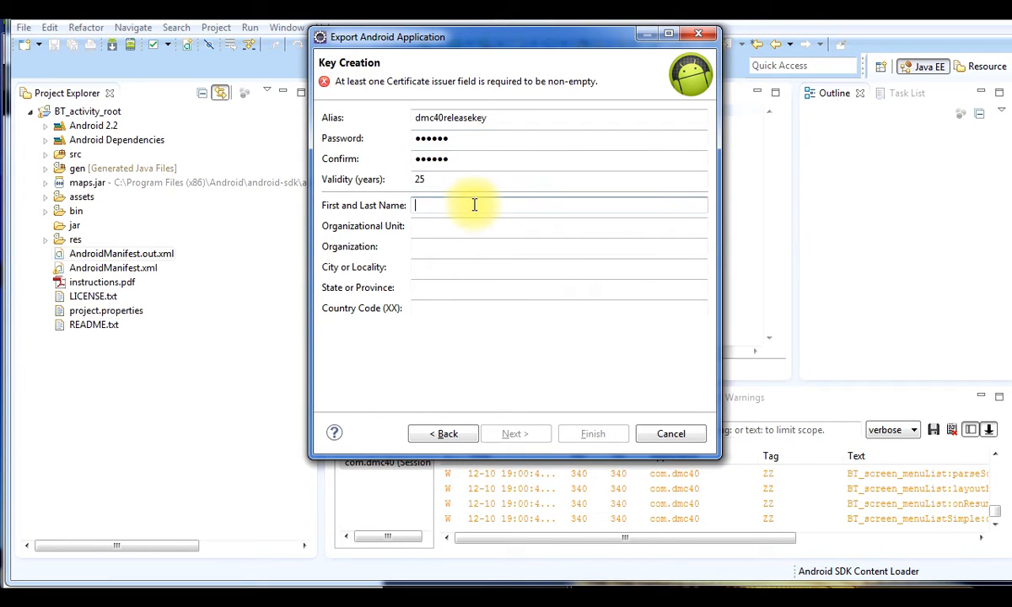
pyautogui.write('Don')
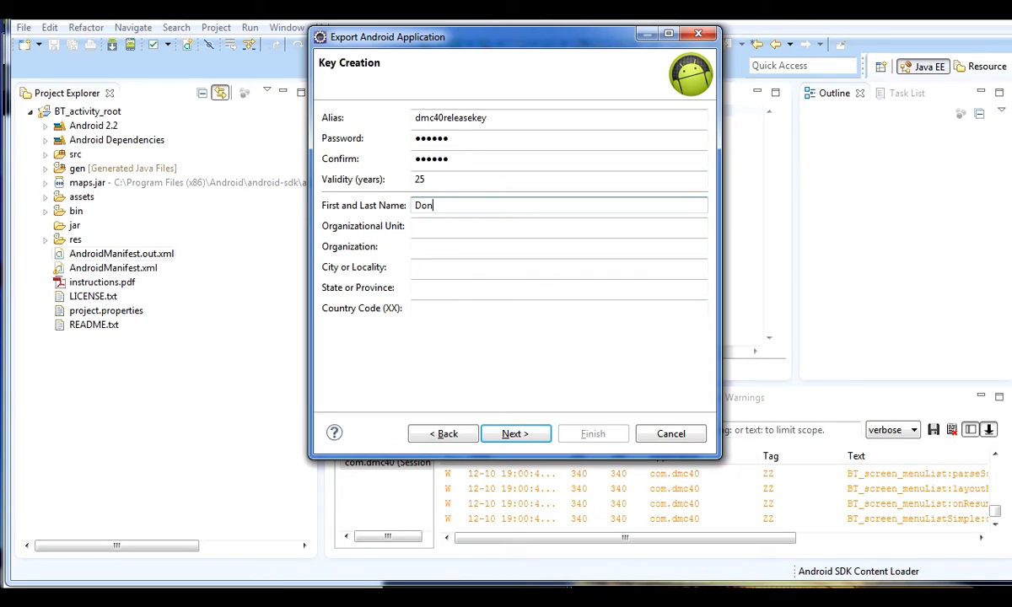
pyautogui.write('ald [blurred]')
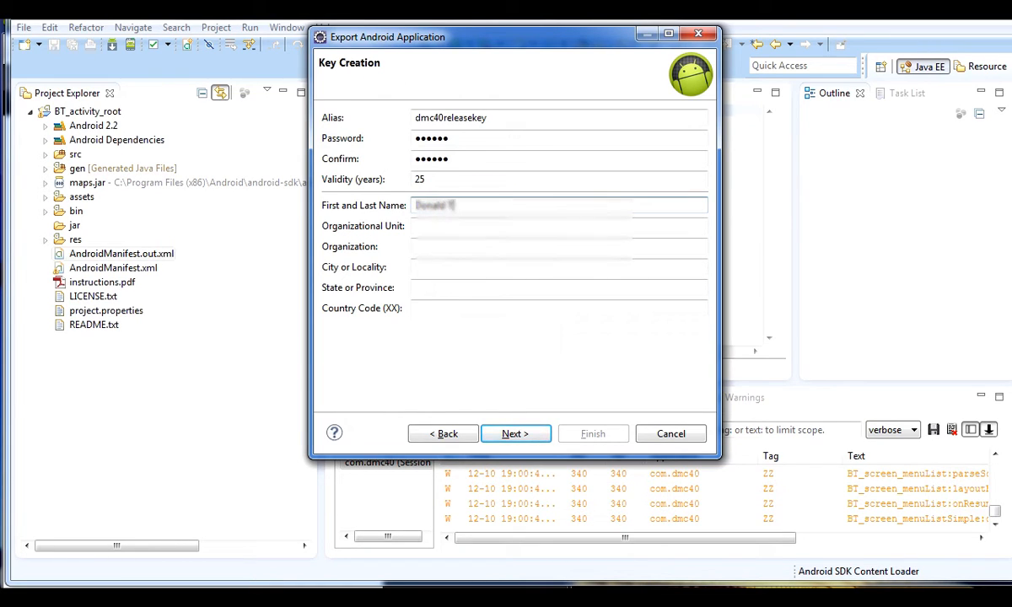
pyautogui.click(484, 222)
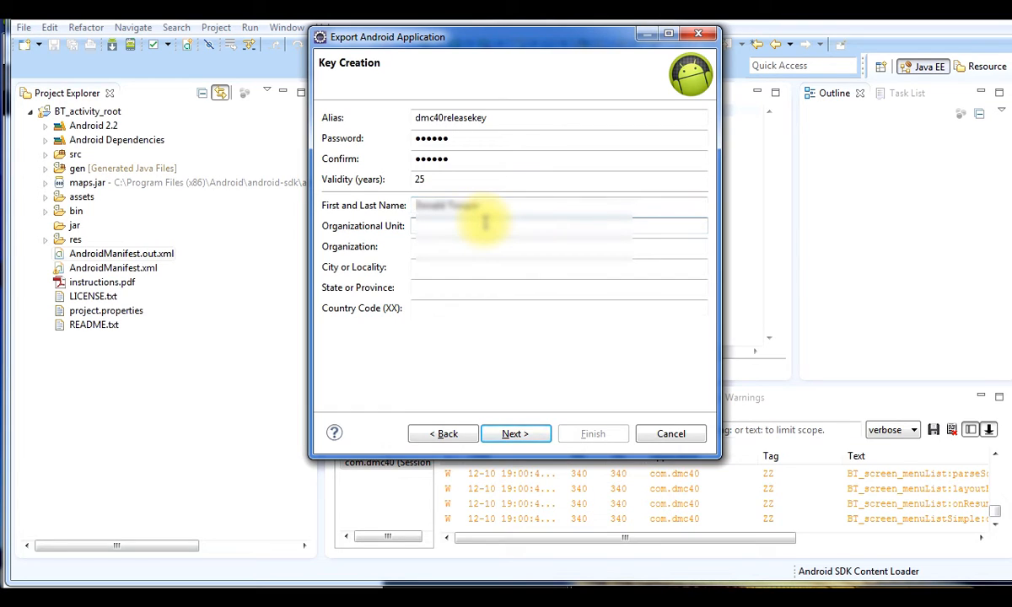
pyautogui.write('DMC Ltd')
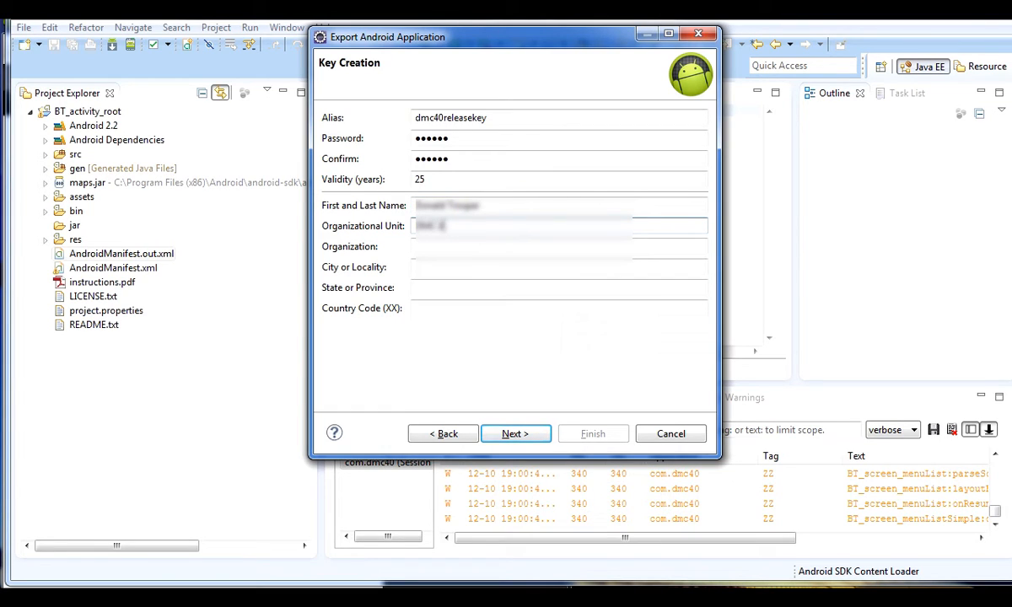
pyautogui.write('terpises Inc')
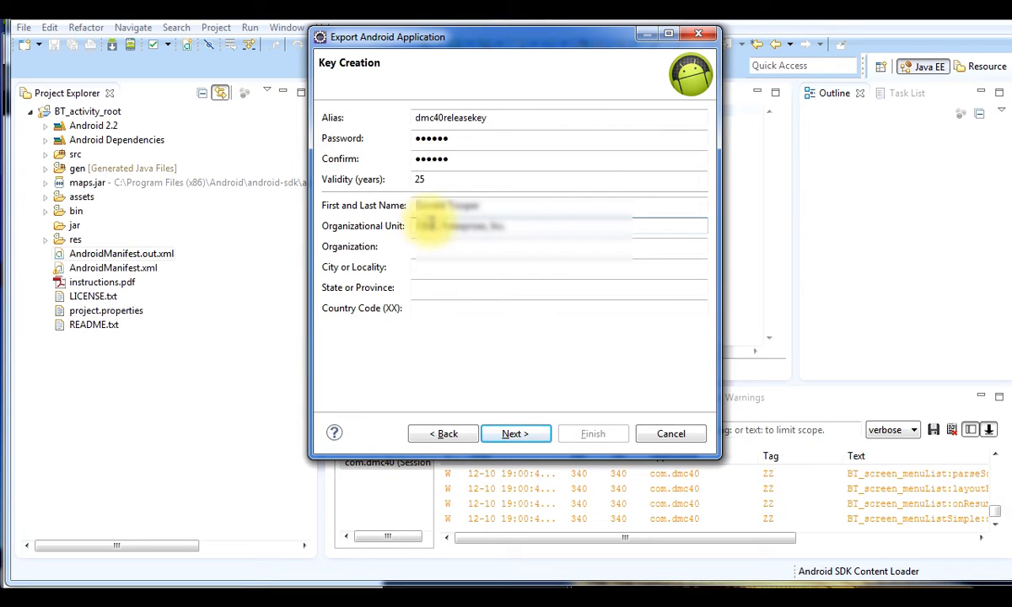
pyautogui.click(430, 224)
pyautogui.write('.')
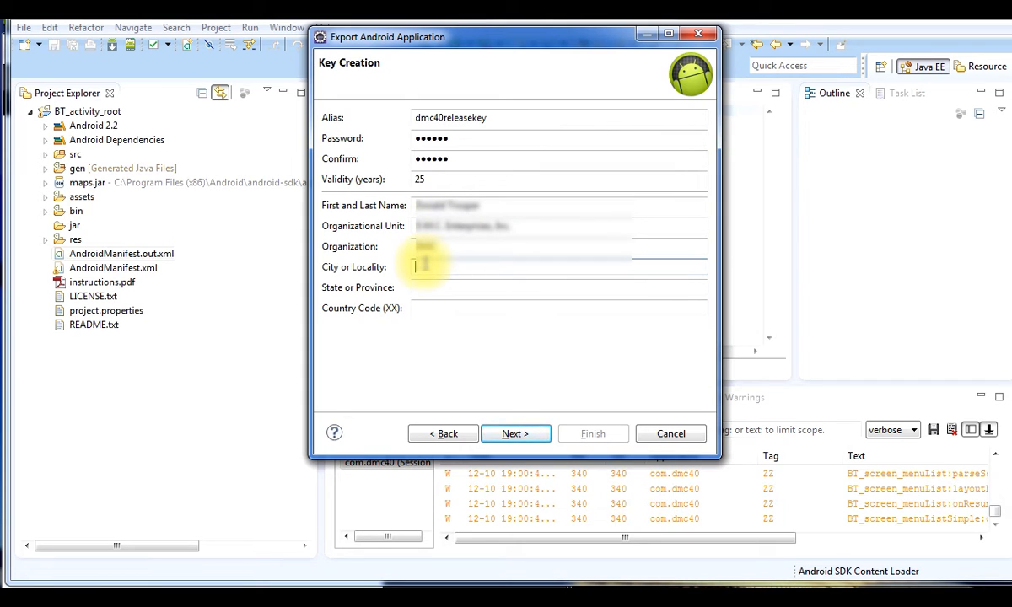
pyautogui.write('Mokena')
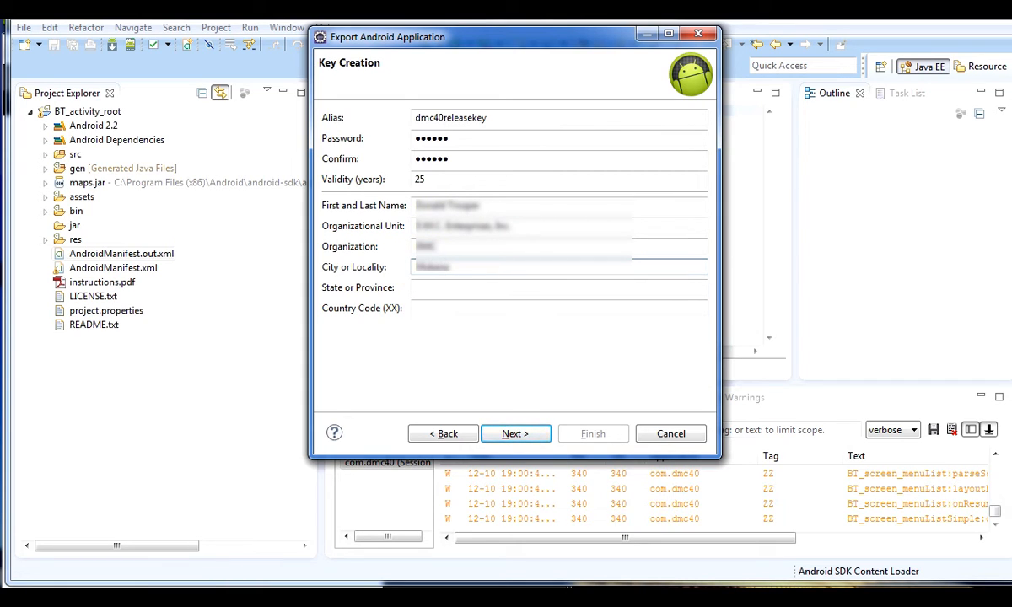
pyautogui.click(415, 287)
pyautogui.write('IL')
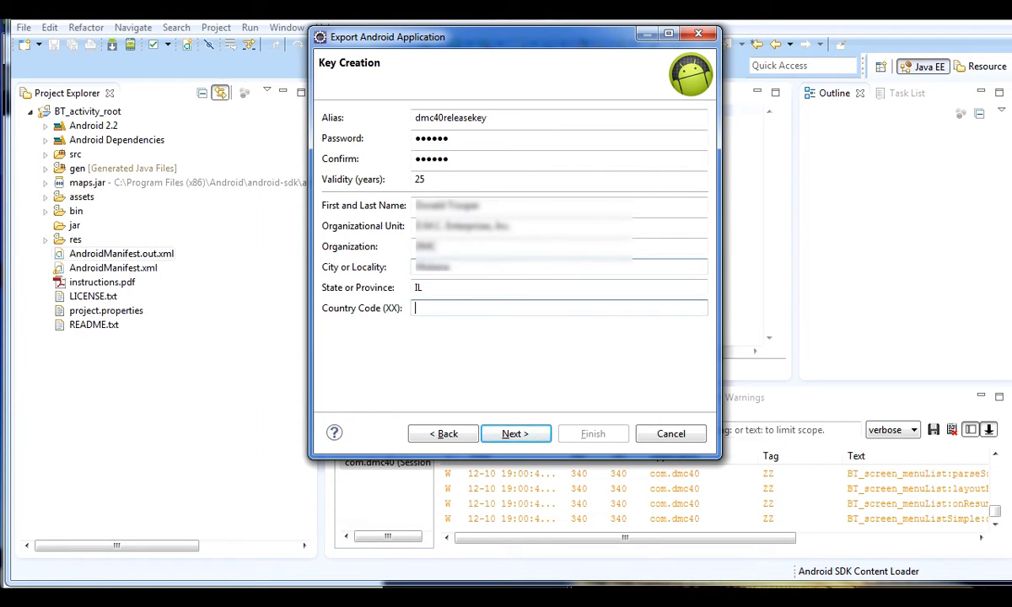
pyautogui.write('US')
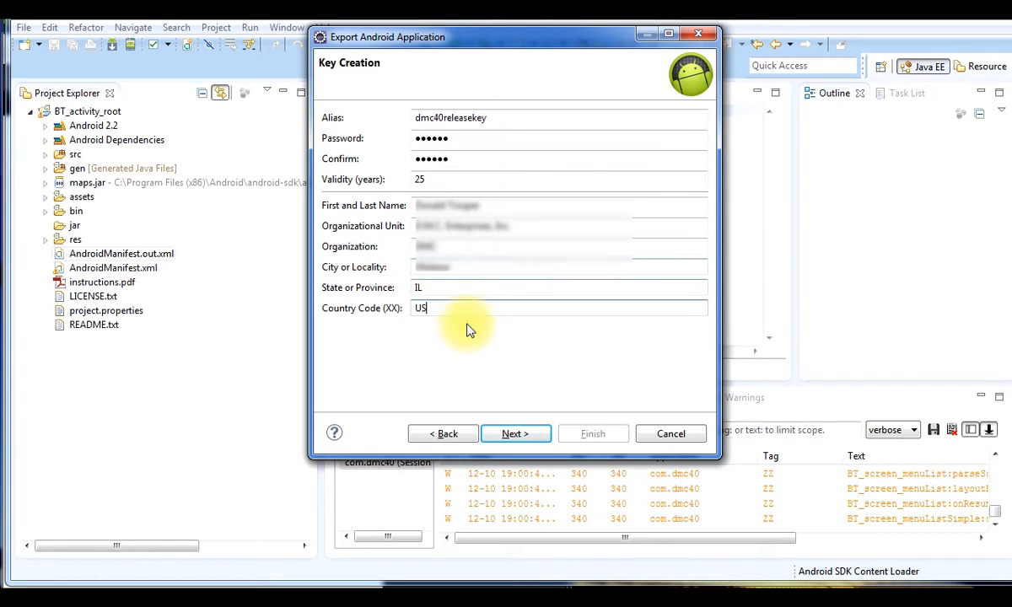
pyautogui.click(521, 435)
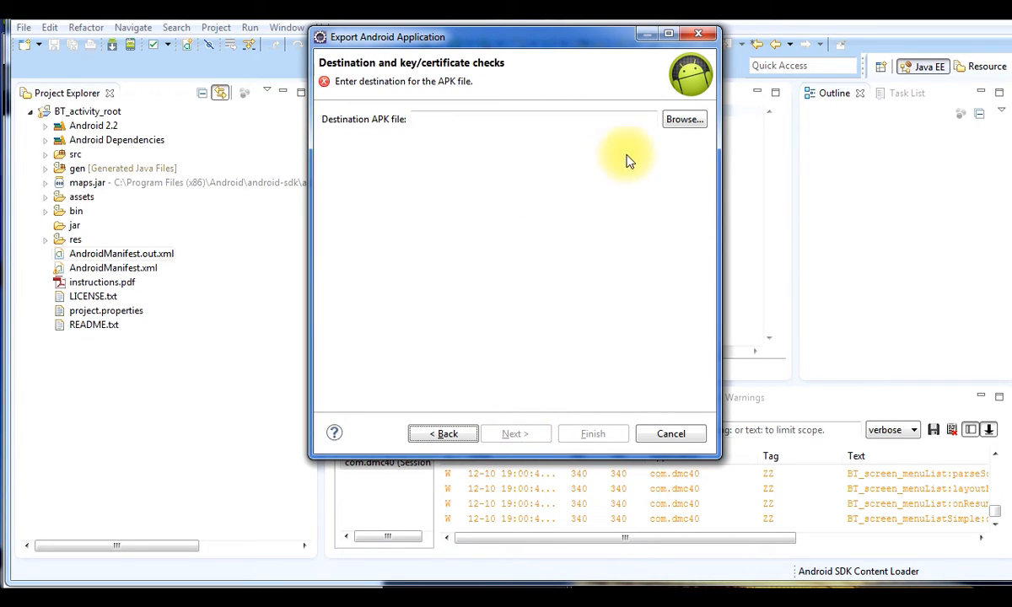
# Save the APK as DMC40-Release.apk in D:\APP Builders\AppBuzzinga-Some Things You May Need To Know
pyautogui.click(679, 121)
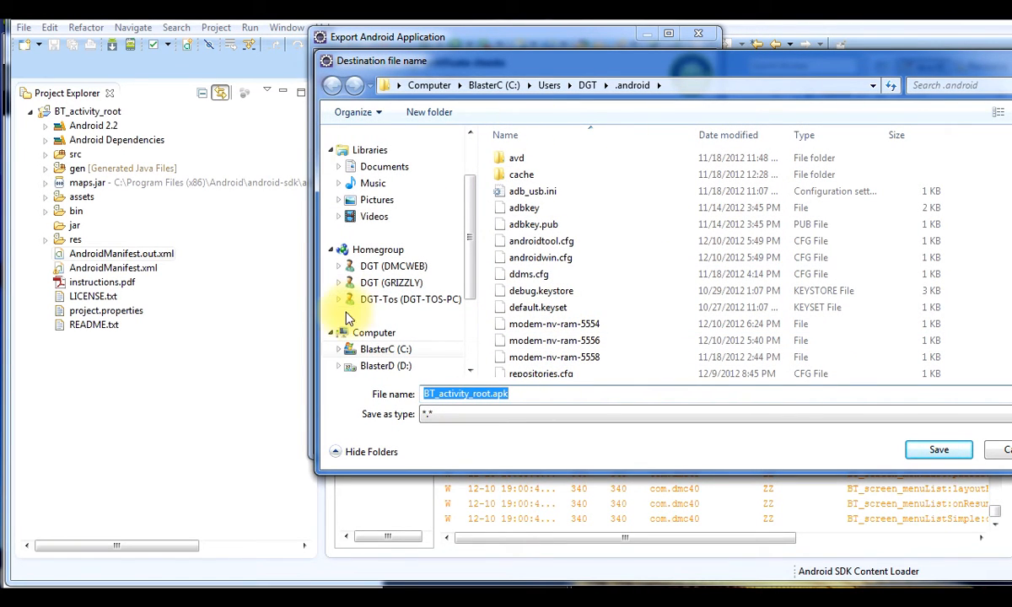
pyautogui.click(339, 368)
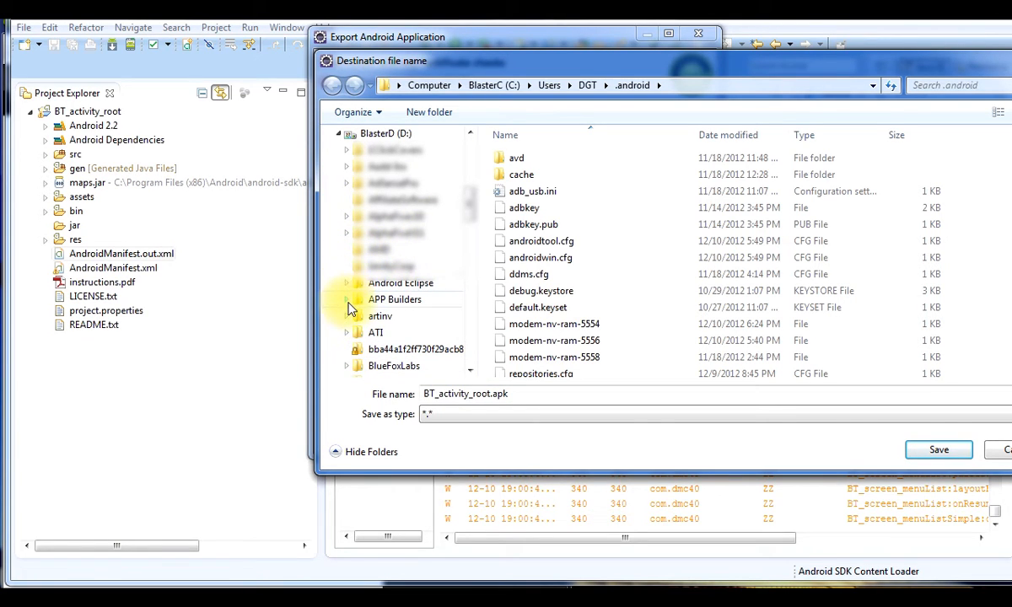
pyautogui.click(347, 299)
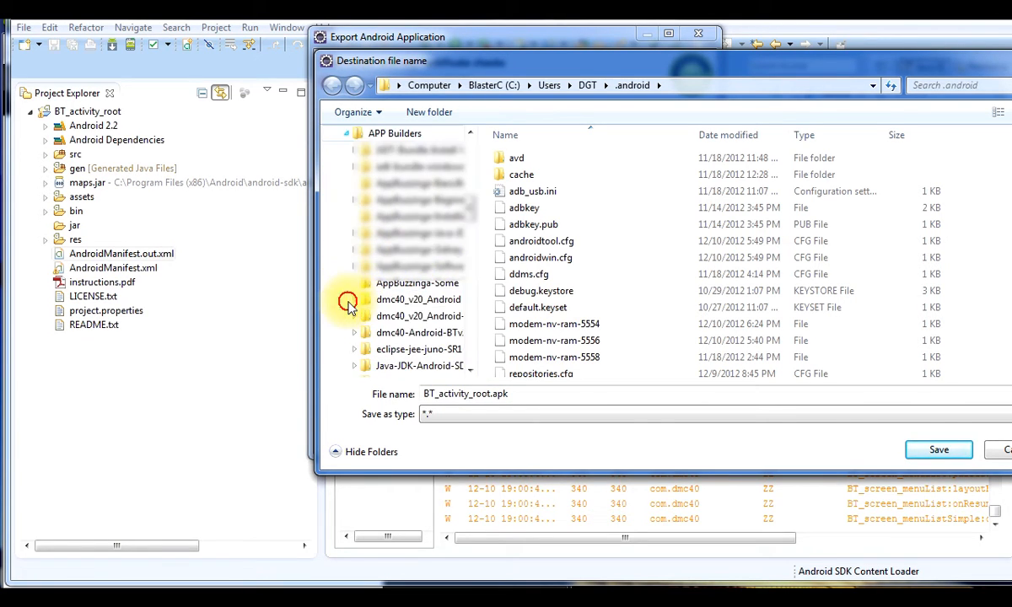
pyautogui.click(411, 285)
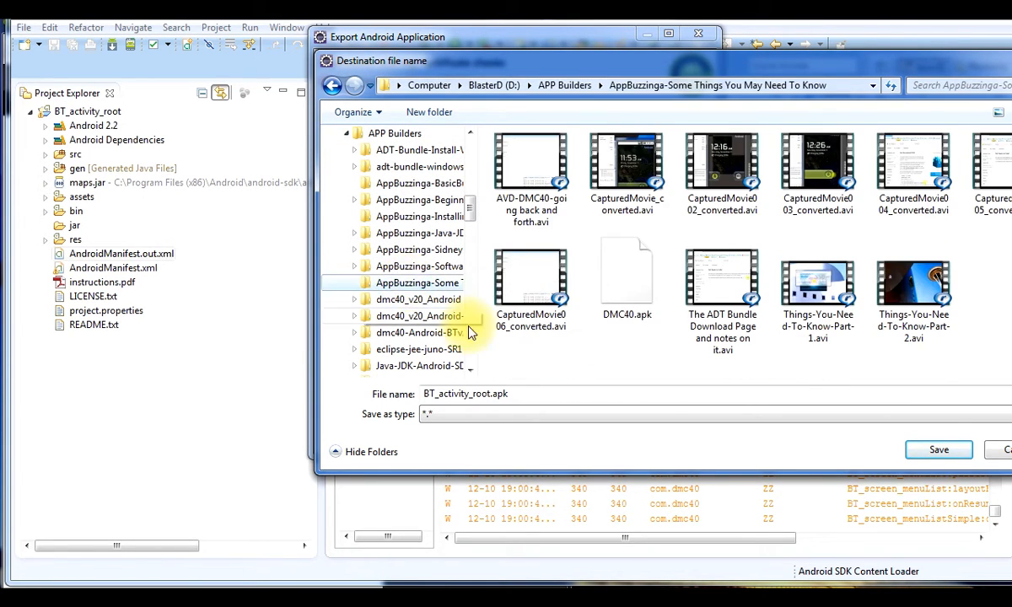
pyautogui.click(491, 392)
pyautogui.moveTo(491, 392); pyautogui.dragTo(416, 391)
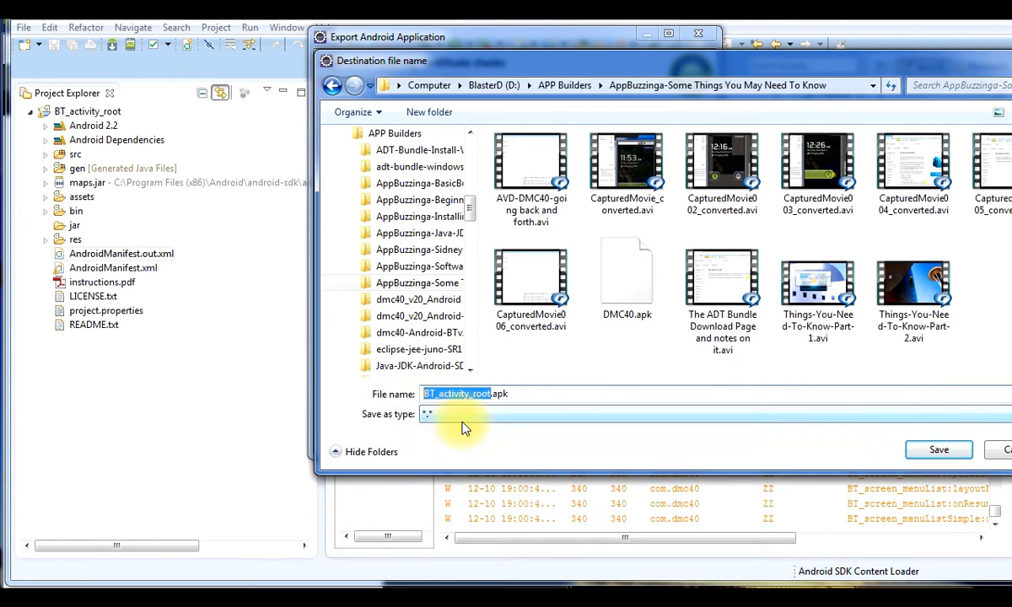
pyautogui.write('DMC40')
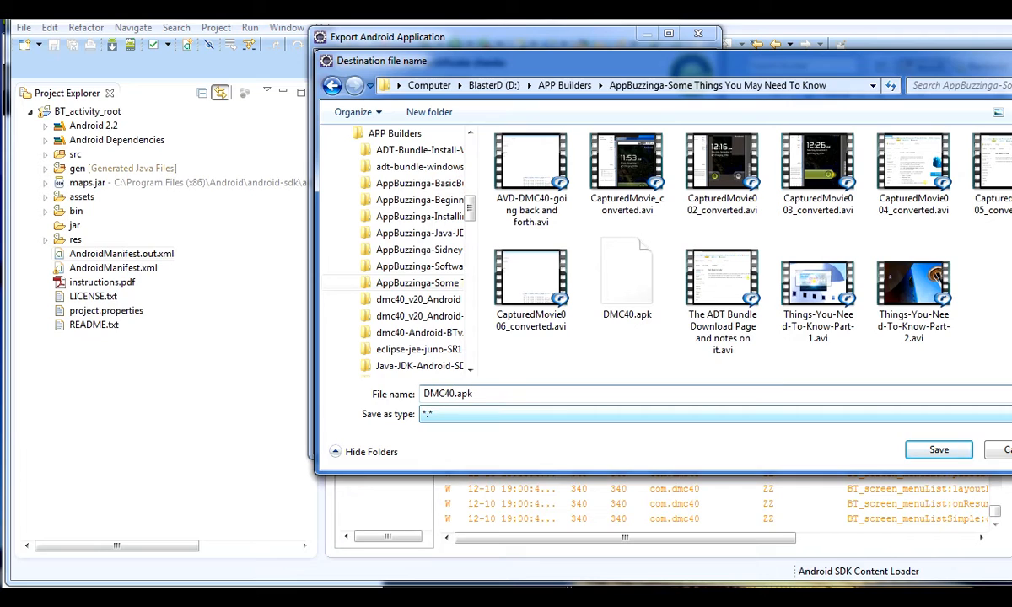
pyautogui.write('-Release')
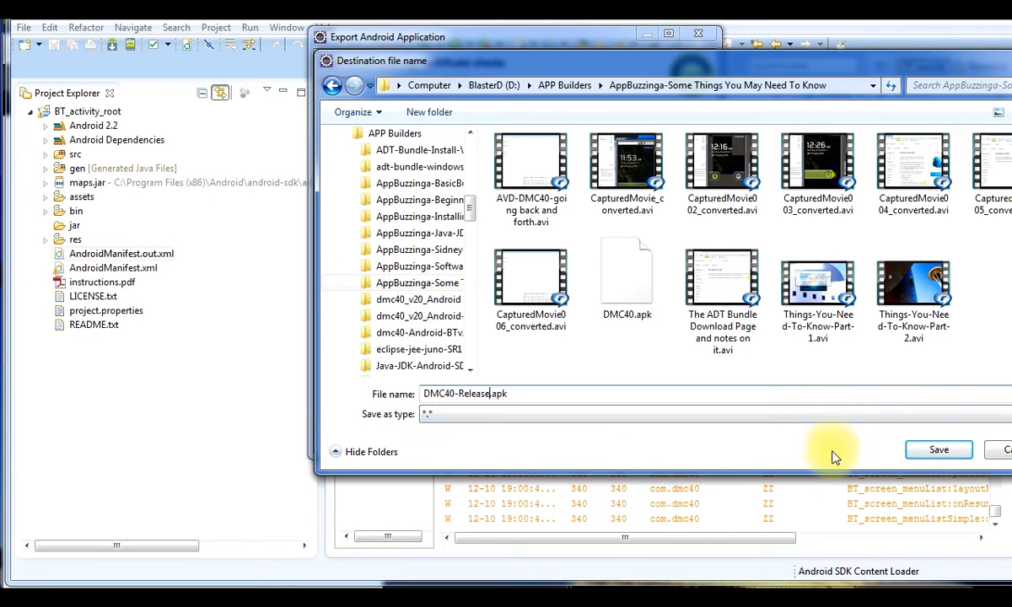
pyautogui.click(936, 451)
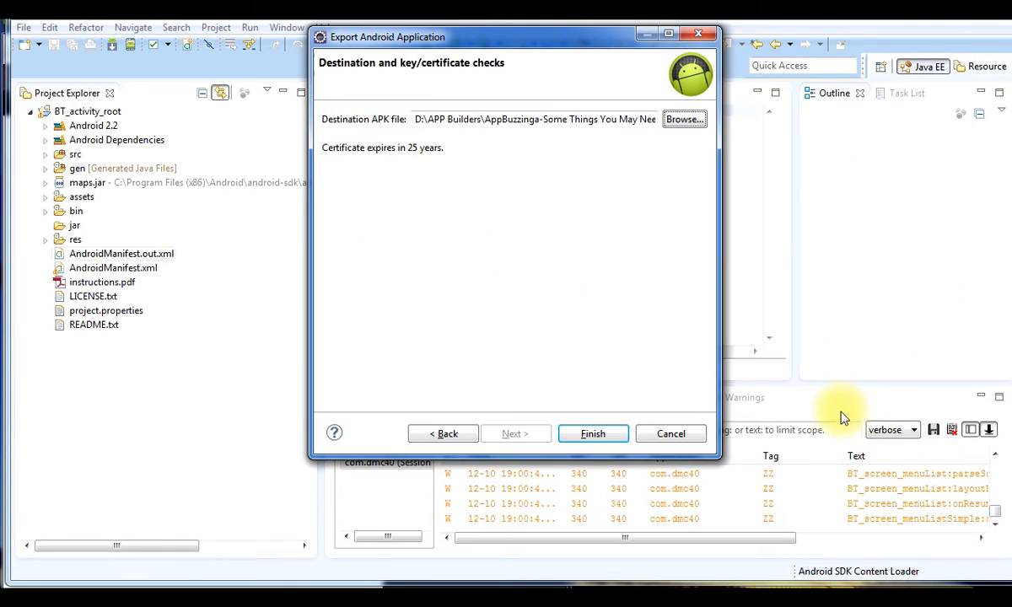
# Finish the signed export, then start a new Export Android Application wizard at Project Checks
pyautogui.click(609, 438)
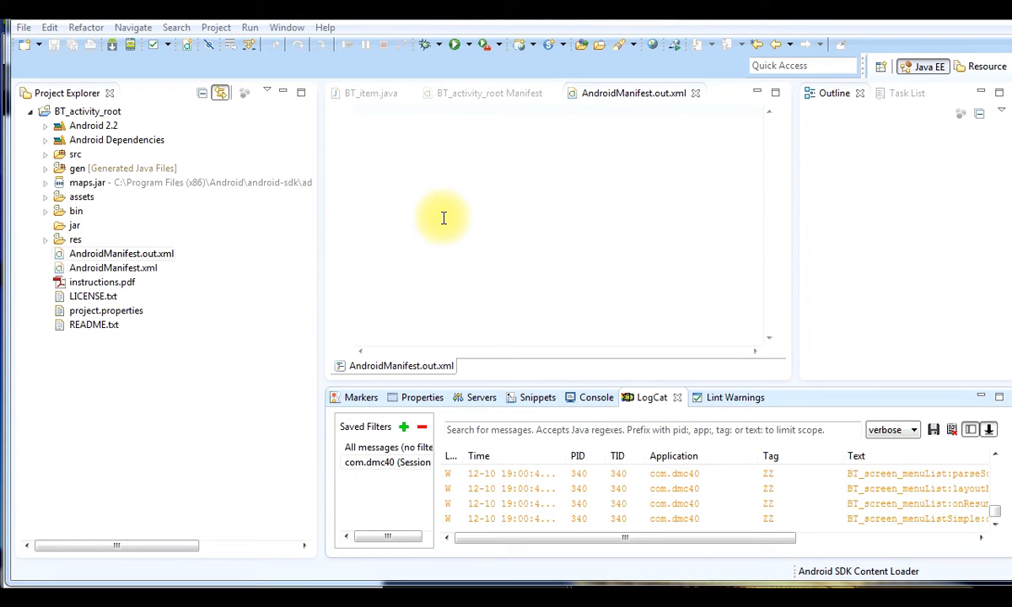
pyautogui.click(24, 28)
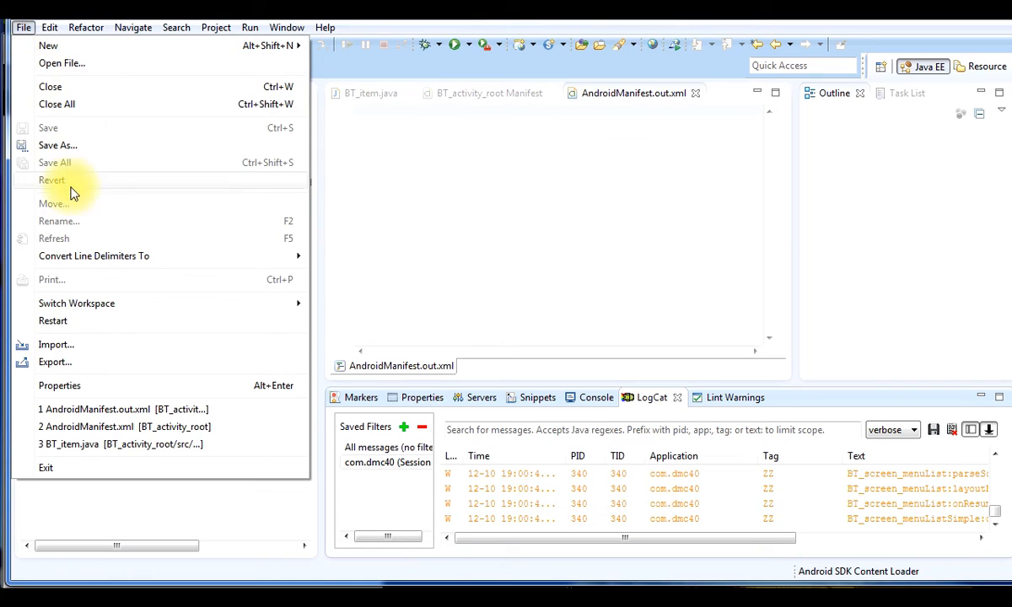
pyautogui.click(83, 360)
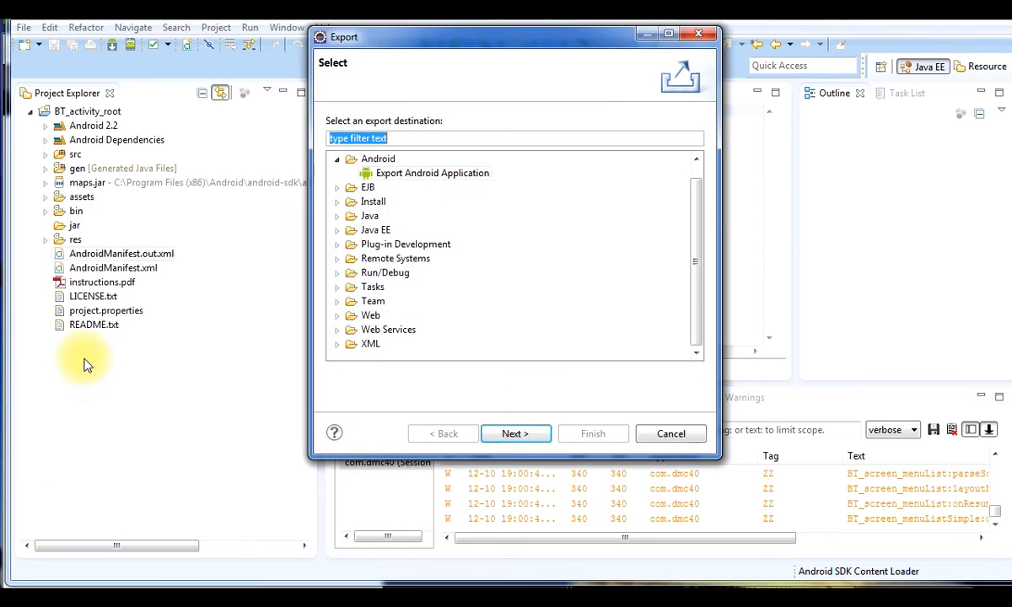
pyautogui.click(411, 174)
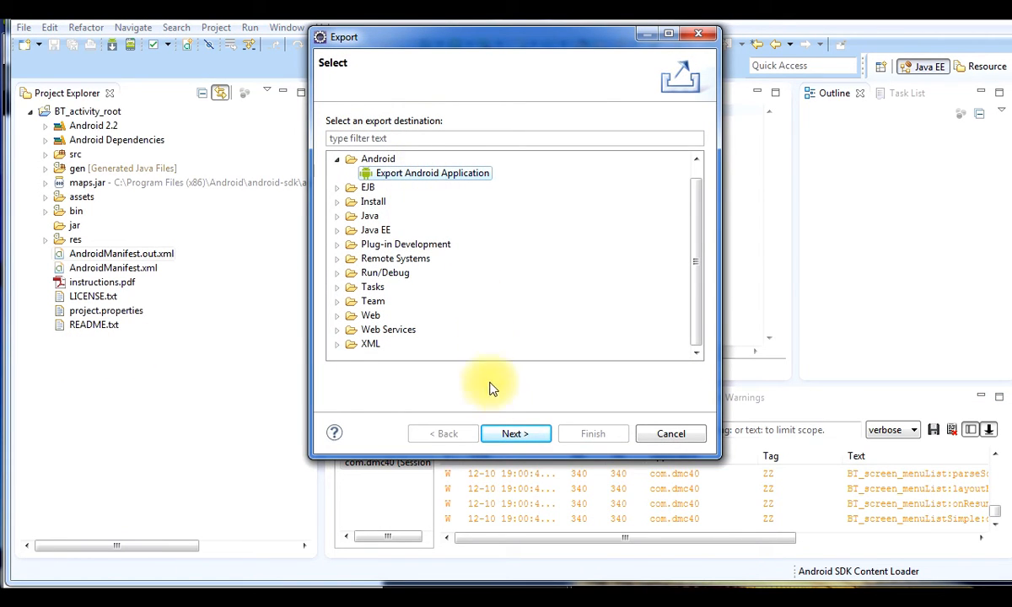
pyautogui.click(504, 435)
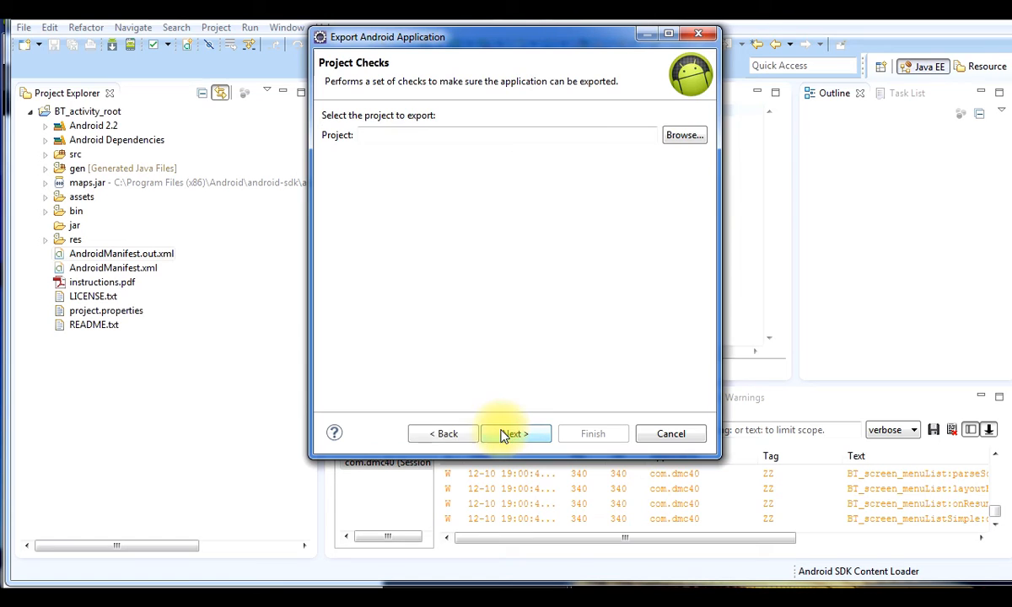
# Pick BT_activity_root and unlock the existing DMC40.keystore with its password
pyautogui.click(672, 138)
pyautogui.doubleClick(431, 97)
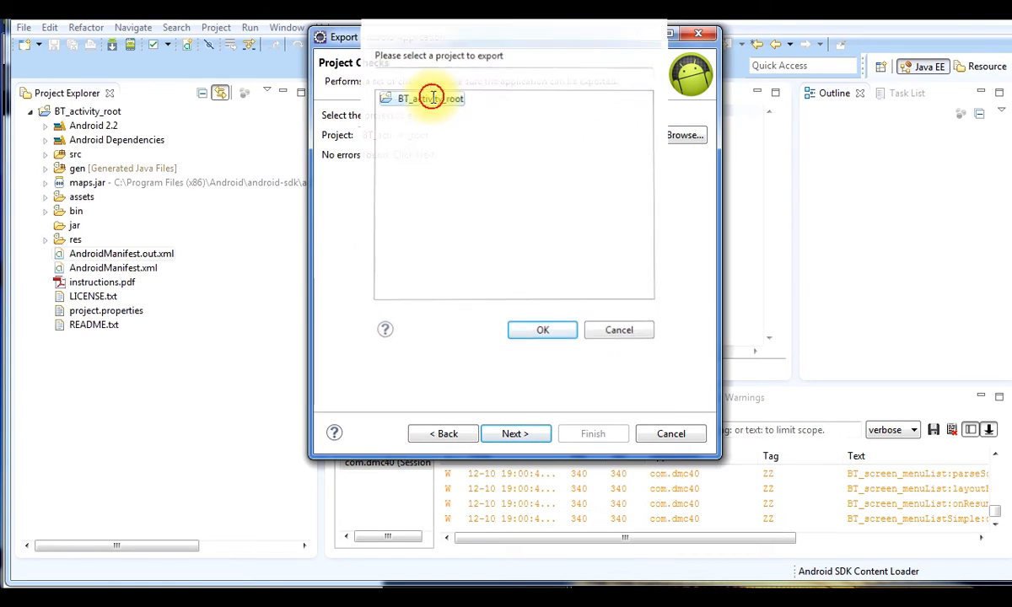
pyautogui.click(514, 433)
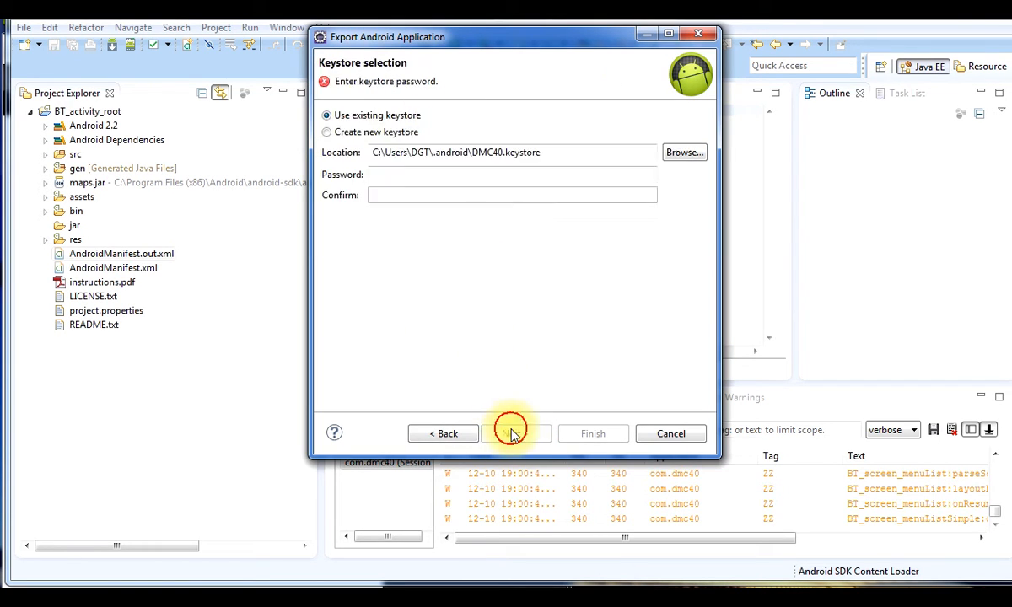
pyautogui.click(441, 173)
pyautogui.write('••')
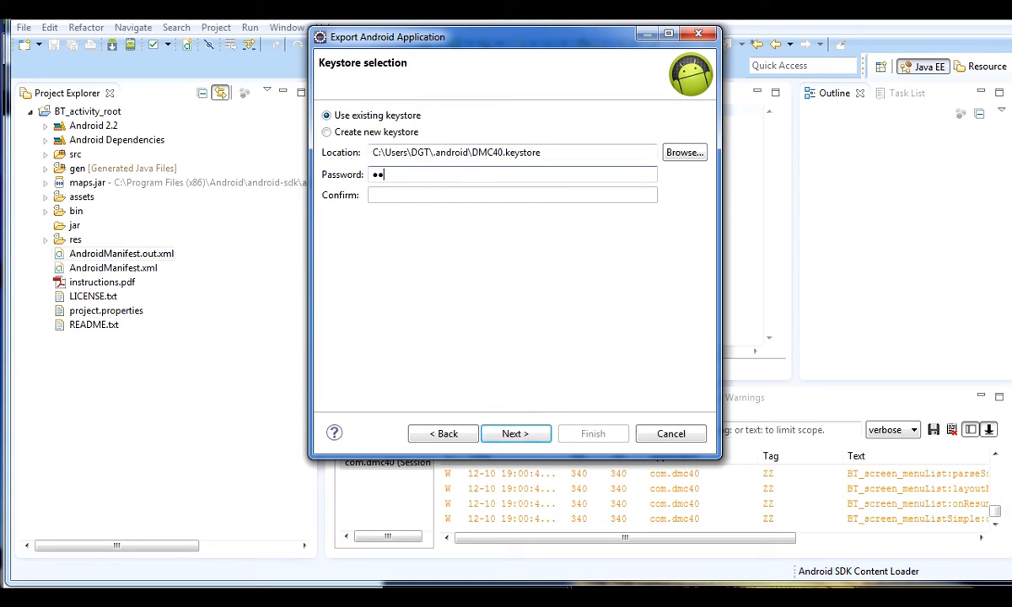
pyautogui.write('••')
pyautogui.click(516, 431)
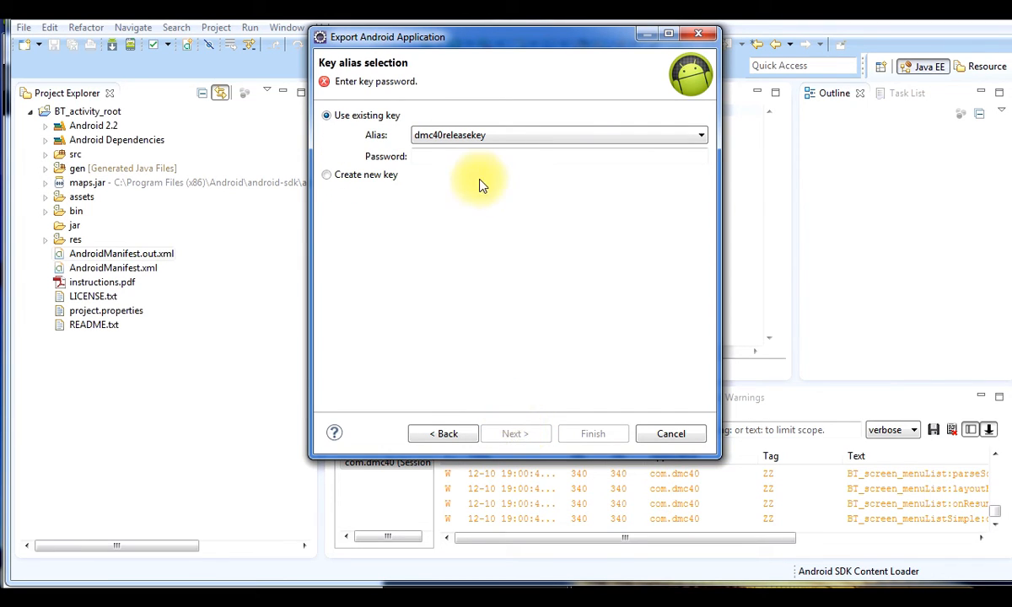
# Enter the dmc40releasekey password and finish, overwriting the existing APK
pyautogui.click(470, 158)
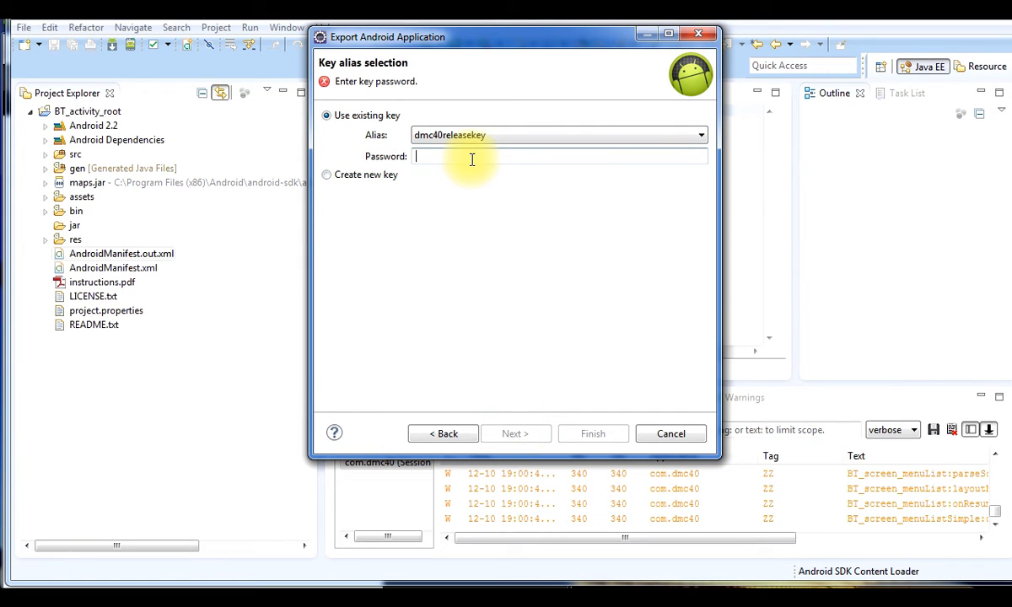
pyautogui.write('•••')
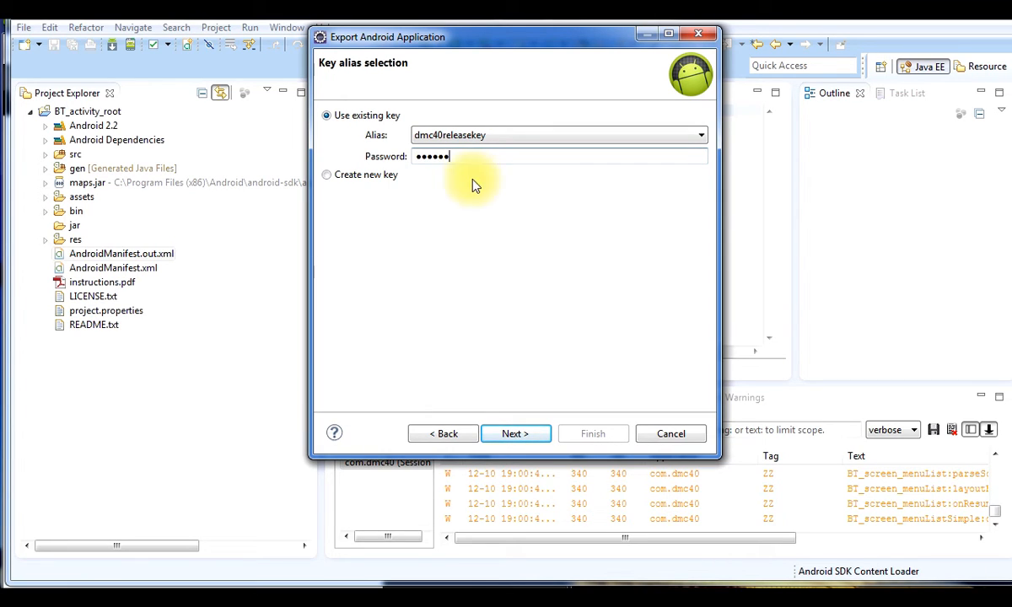
pyautogui.click(516, 435)
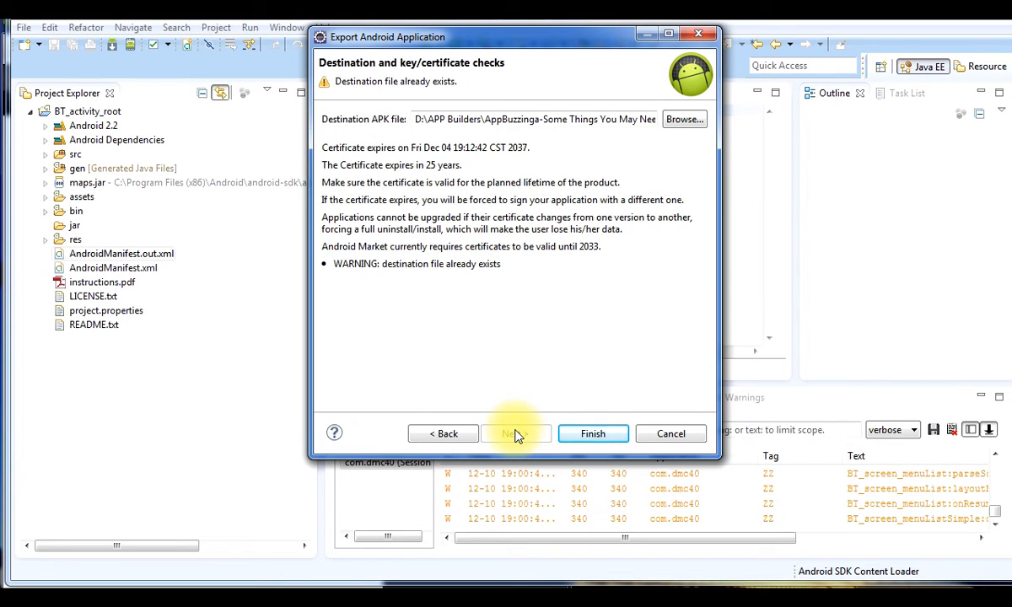
pyautogui.click(590, 433)
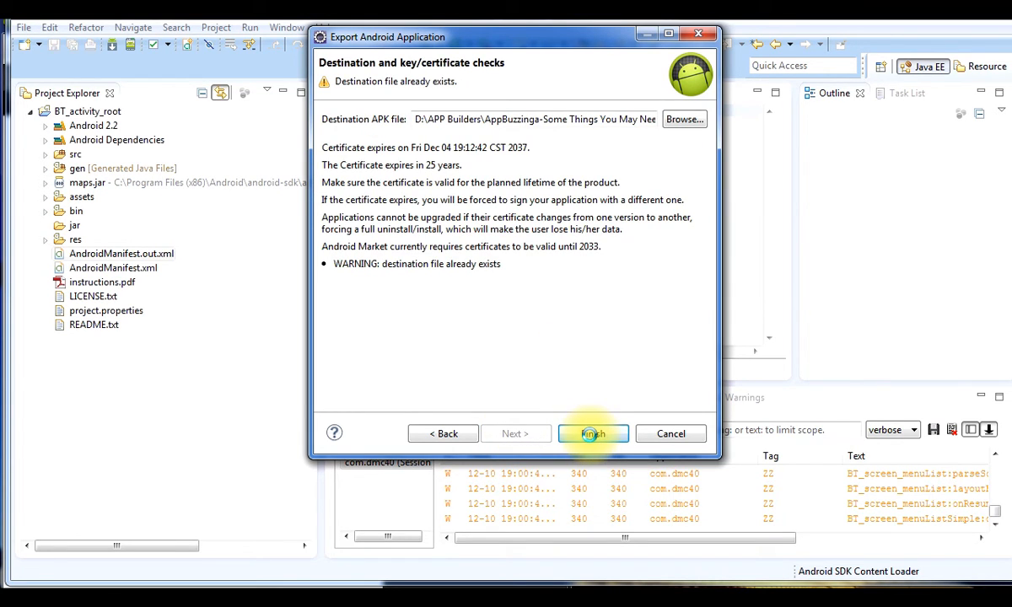